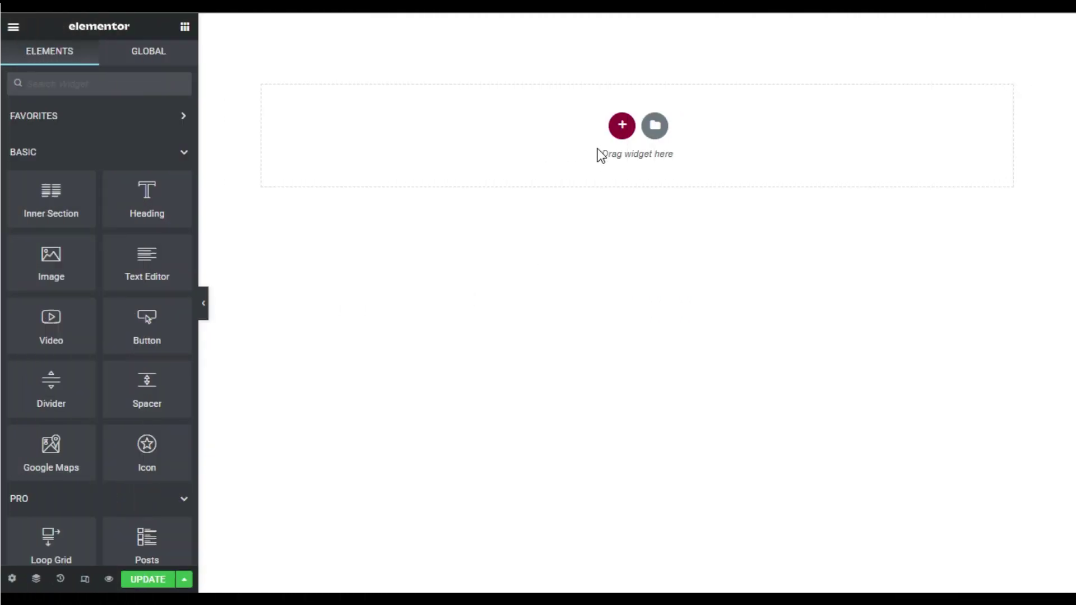
- Add a three-column section set to Fit To Screen height with columns positioned at the top
{"action": "left_click", "coordinate": [622, 126]}
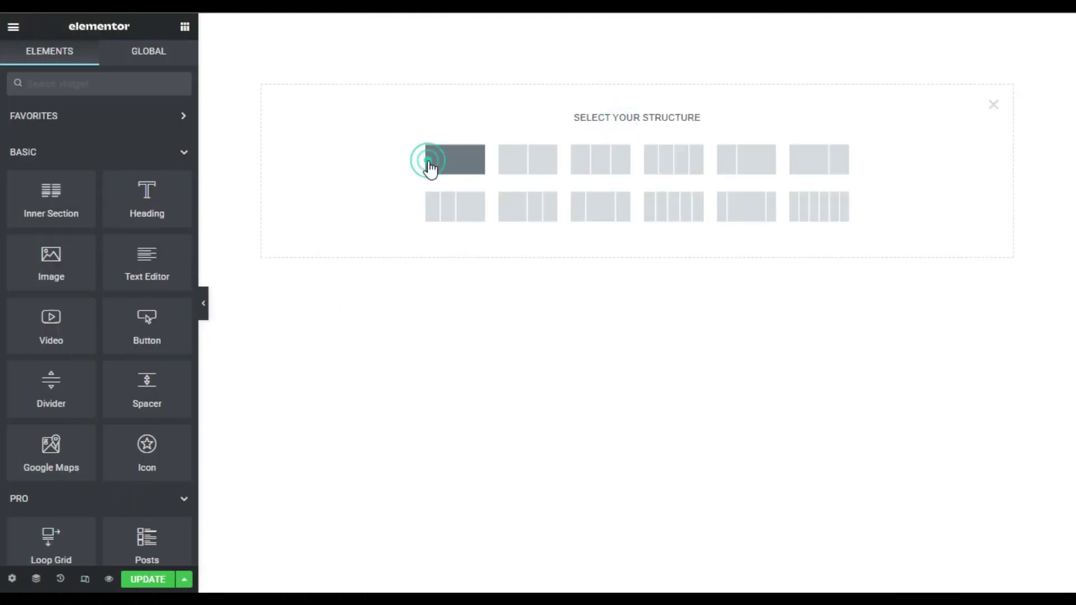
{"action": "left_click", "coordinate": [583, 167]}
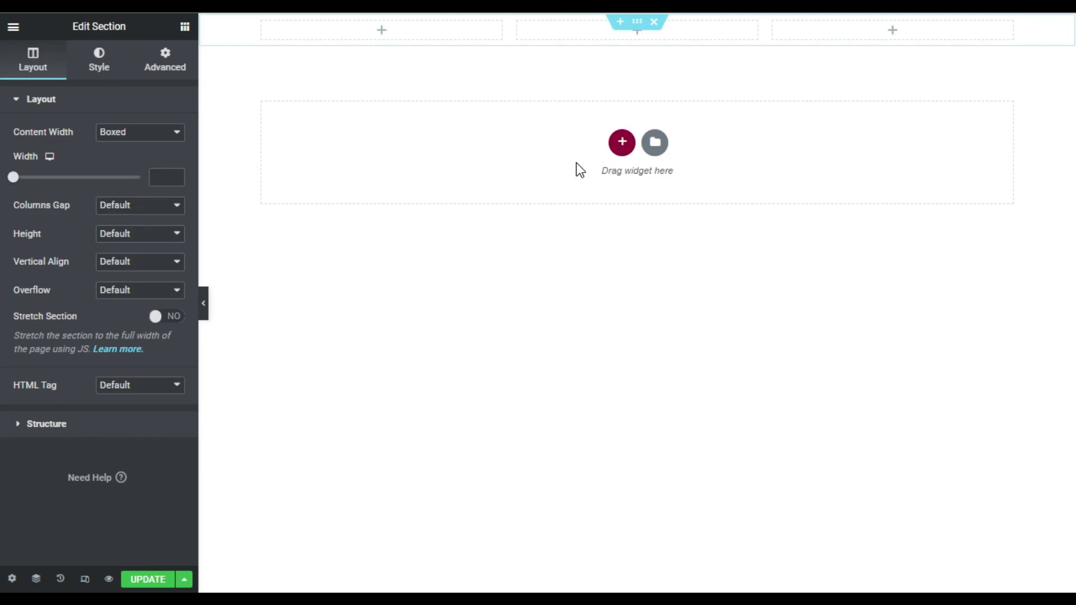
{"action": "left_click", "coordinate": [135, 234]}
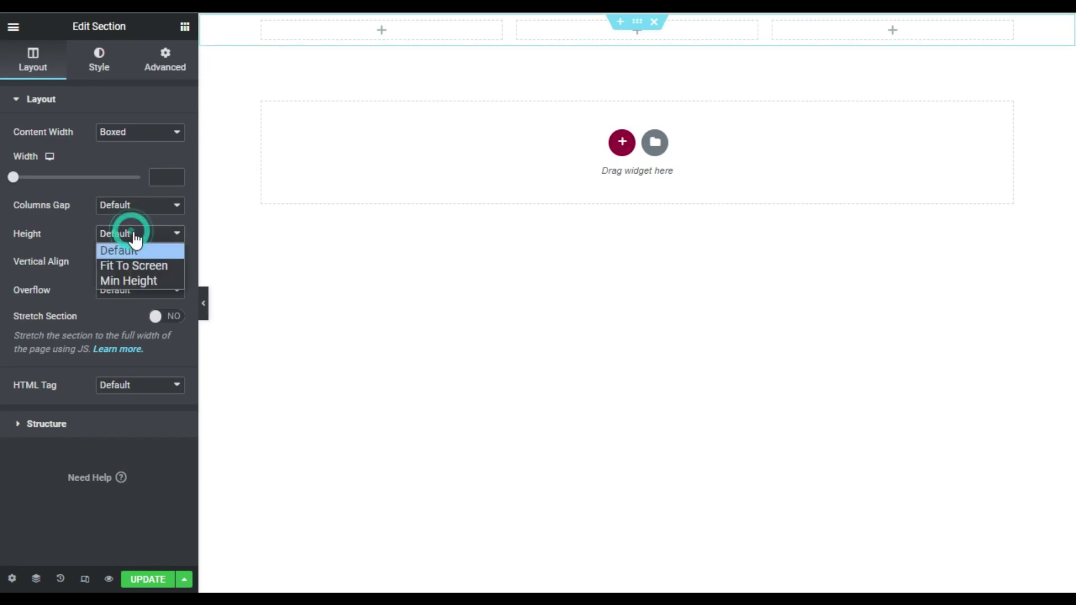
{"action": "left_click", "coordinate": [143, 267]}
{"action": "left_click", "coordinate": [112, 265]}
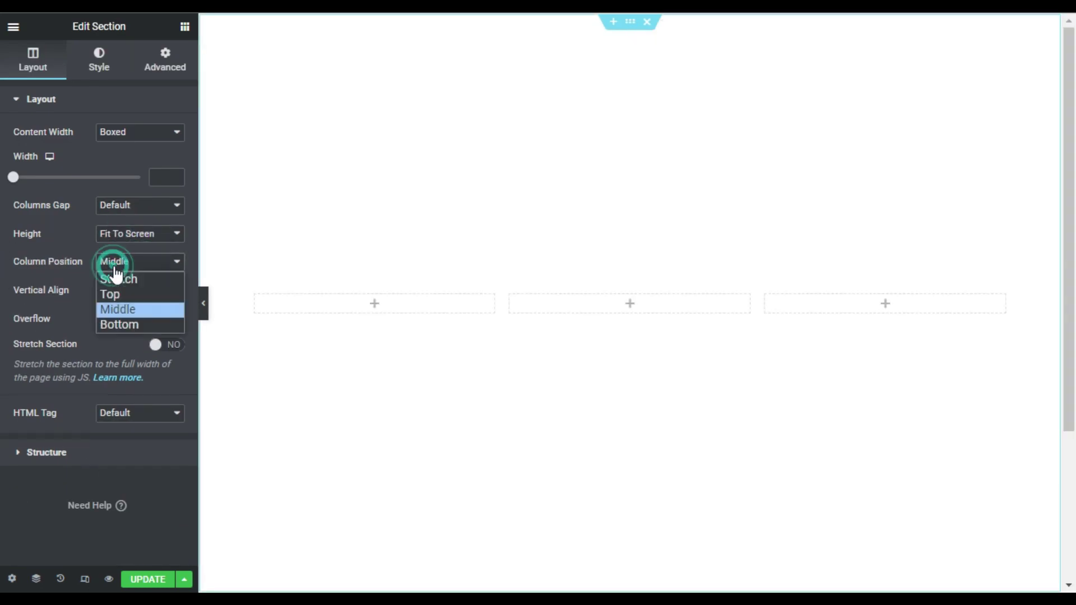
{"action": "left_click", "coordinate": [126, 300]}
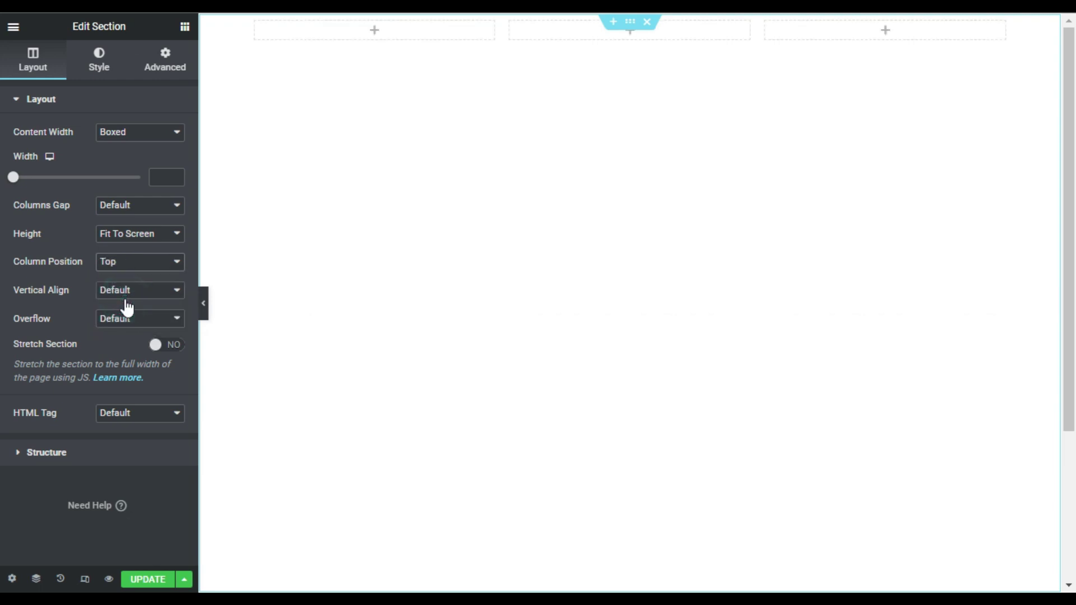
- Give the section a classic background in the global teal Primary colour
{"action": "left_click", "coordinate": [98, 56]}
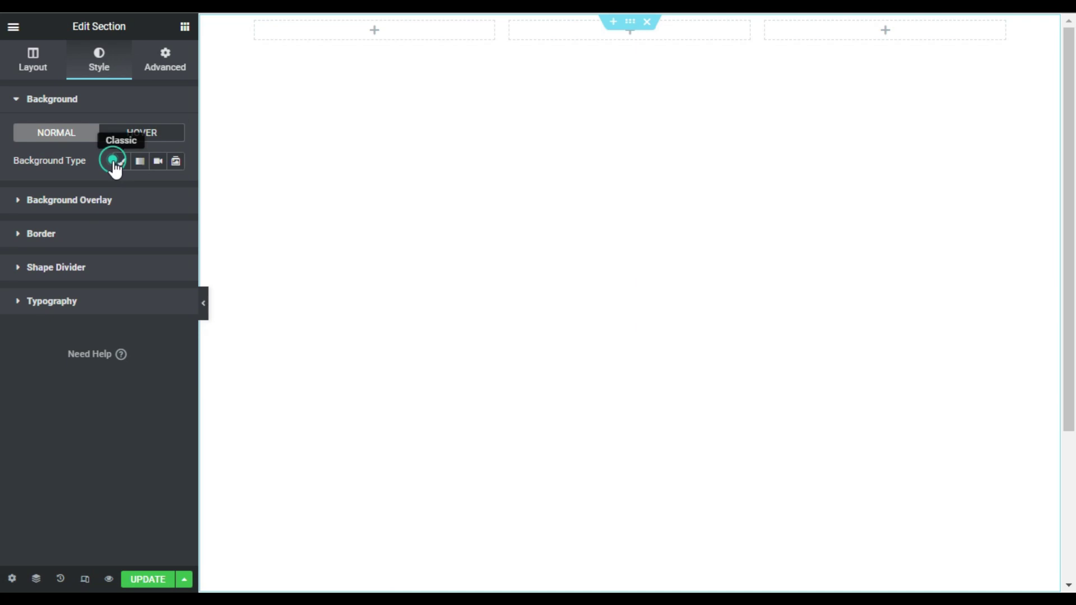
{"action": "left_click", "coordinate": [119, 162]}
{"action": "left_click", "coordinate": [157, 190]}
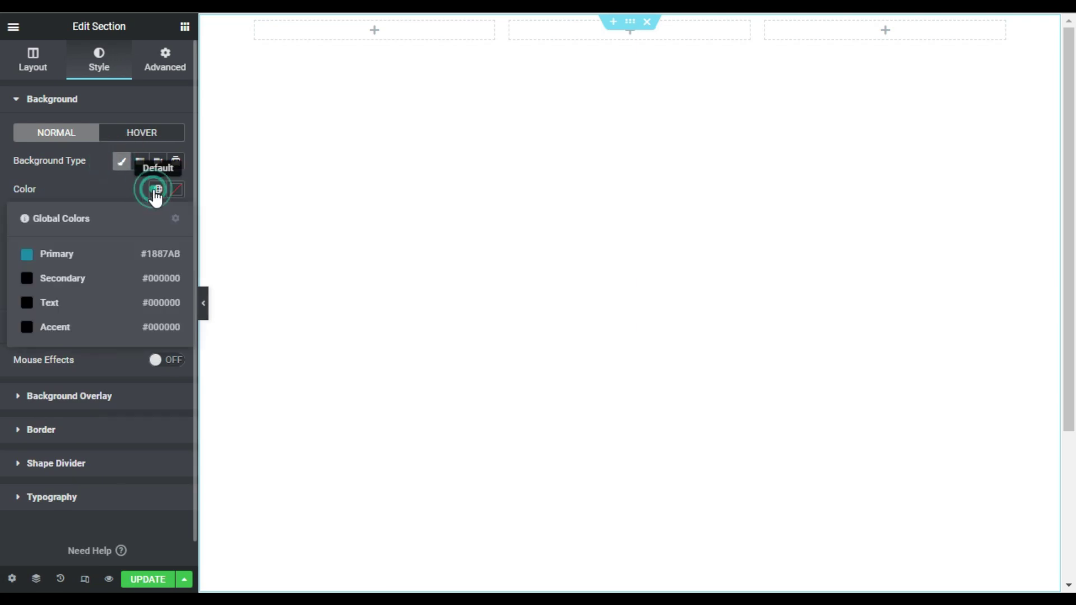
{"action": "left_click", "coordinate": [111, 251]}
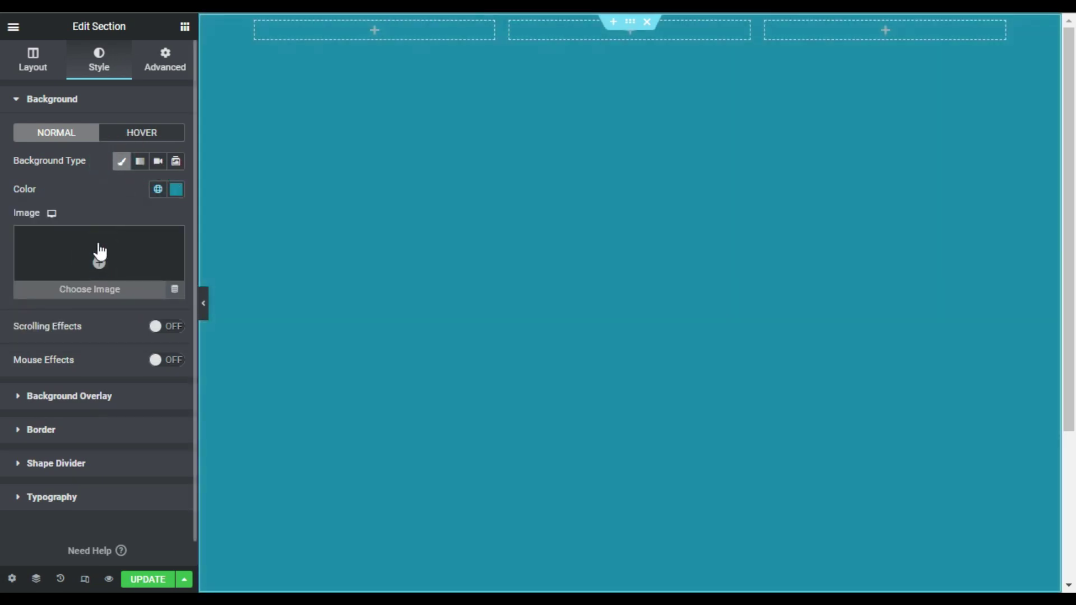
- Set the section's top padding to 200 px with the sides unlinked
{"action": "left_click", "coordinate": [177, 56]}
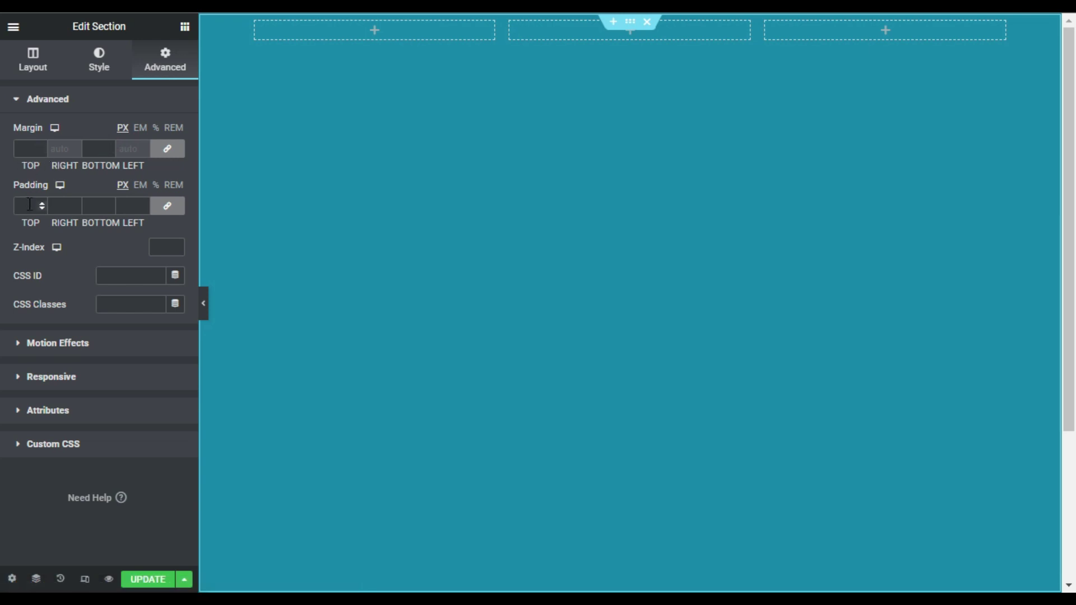
{"action": "left_click", "coordinate": [179, 209]}
{"action": "left_click", "coordinate": [23, 208]}
{"action": "type", "text": "200"}
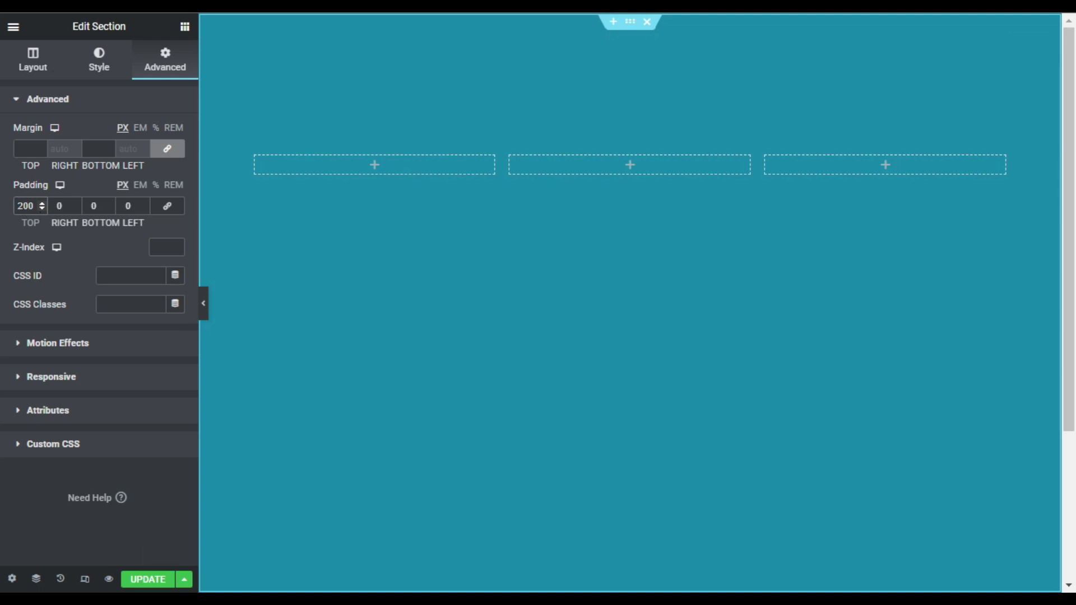
- Give the middle column a classic white (#FFFFFF) background
{"action": "left_click", "coordinate": [511, 160]}
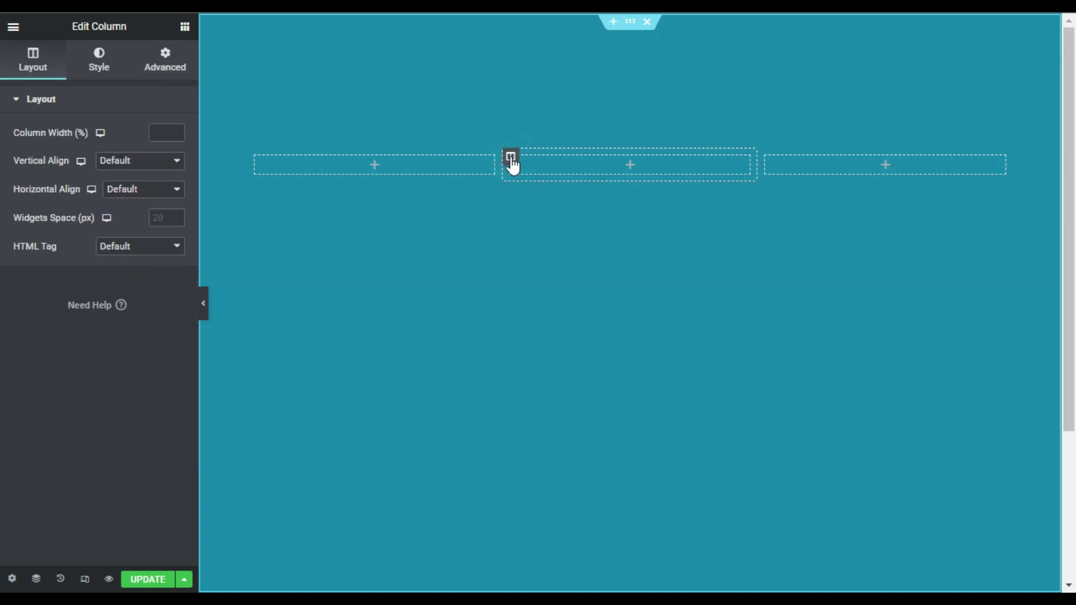
{"action": "left_click", "coordinate": [97, 60]}
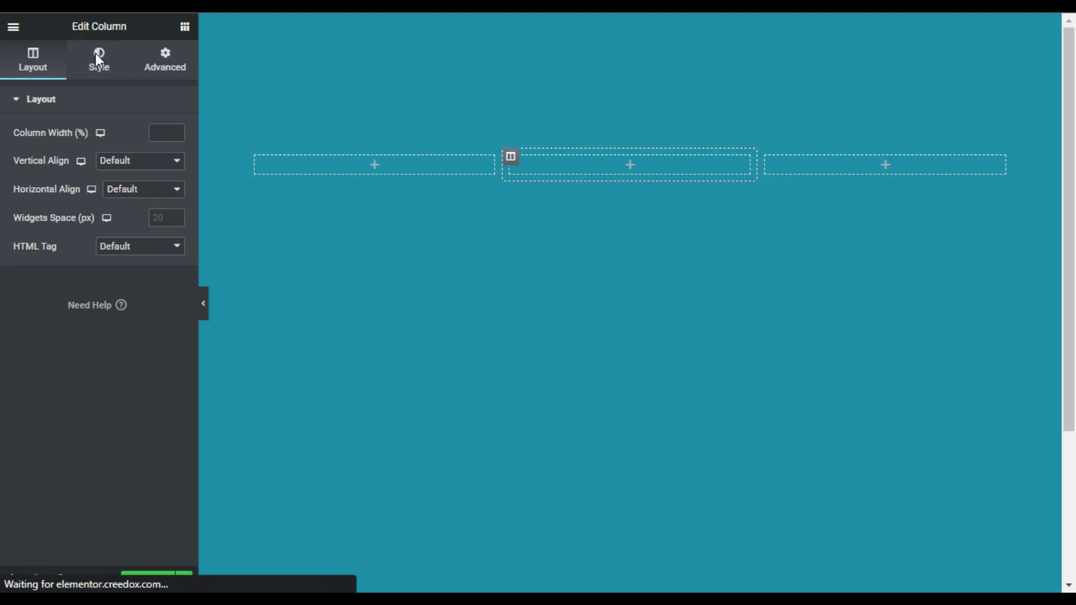
{"action": "left_click", "coordinate": [140, 162]}
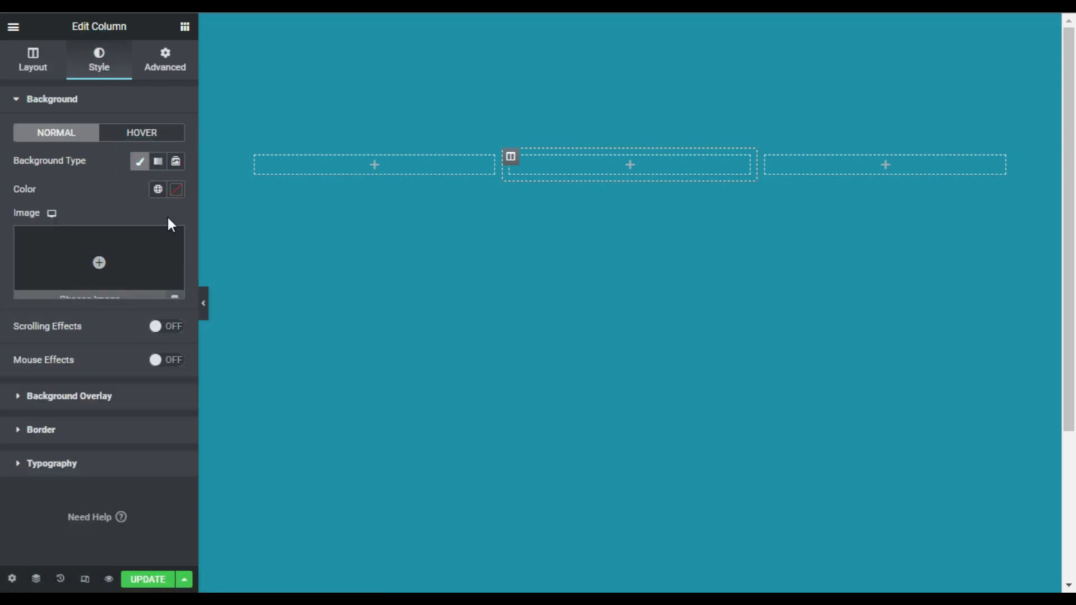
{"action": "left_click", "coordinate": [176, 190]}
{"action": "type", "text": "#FFFFFF"}
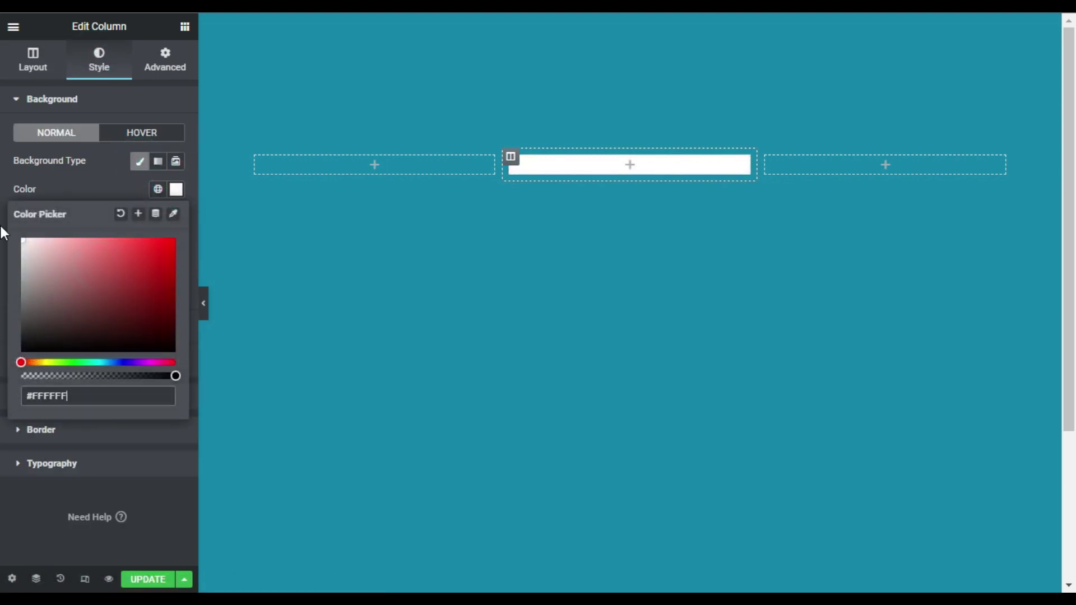
{"action": "left_click", "coordinate": [92, 177]}
- Set the column margins to 10 px with 50 px at the bottom, and 25 px padding all round
{"action": "left_click", "coordinate": [173, 46]}
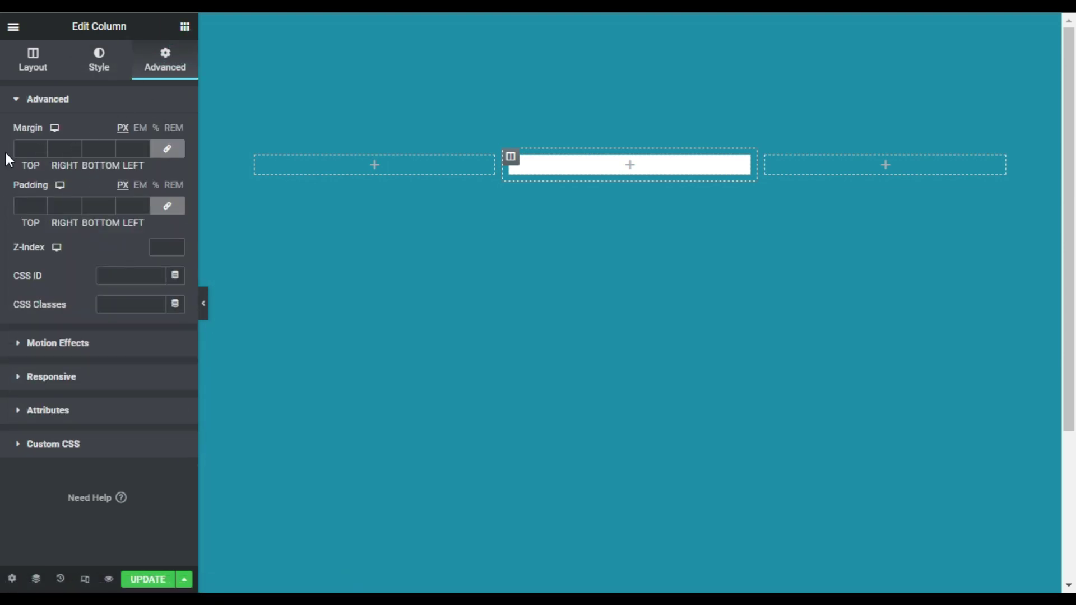
{"action": "left_click", "coordinate": [35, 141]}
{"action": "type", "text": "10"}
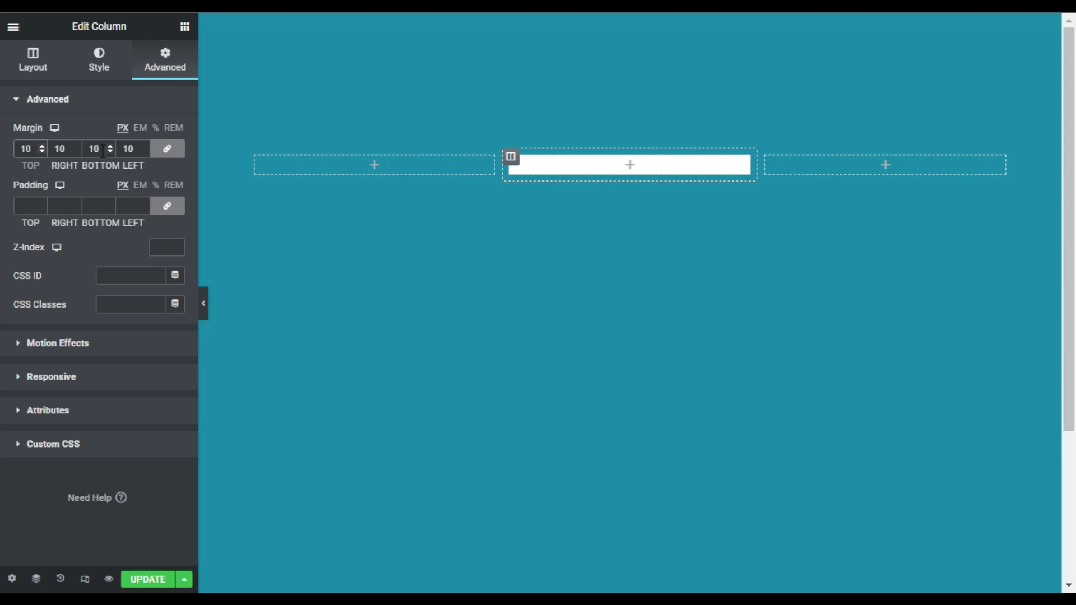
{"action": "left_click", "coordinate": [167, 148]}
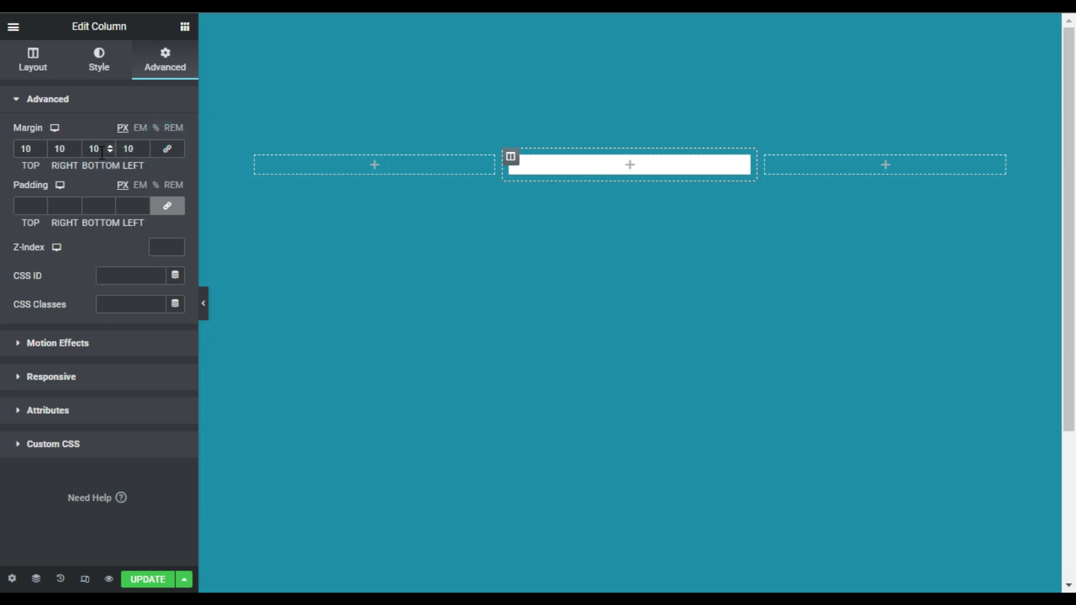
{"action": "left_click", "coordinate": [95, 149]}
{"action": "double_click", "coordinate": [96, 149]}
{"action": "type", "text": "0"}
{"action": "left_click", "coordinate": [20, 205]}
{"action": "type", "text": "25"}
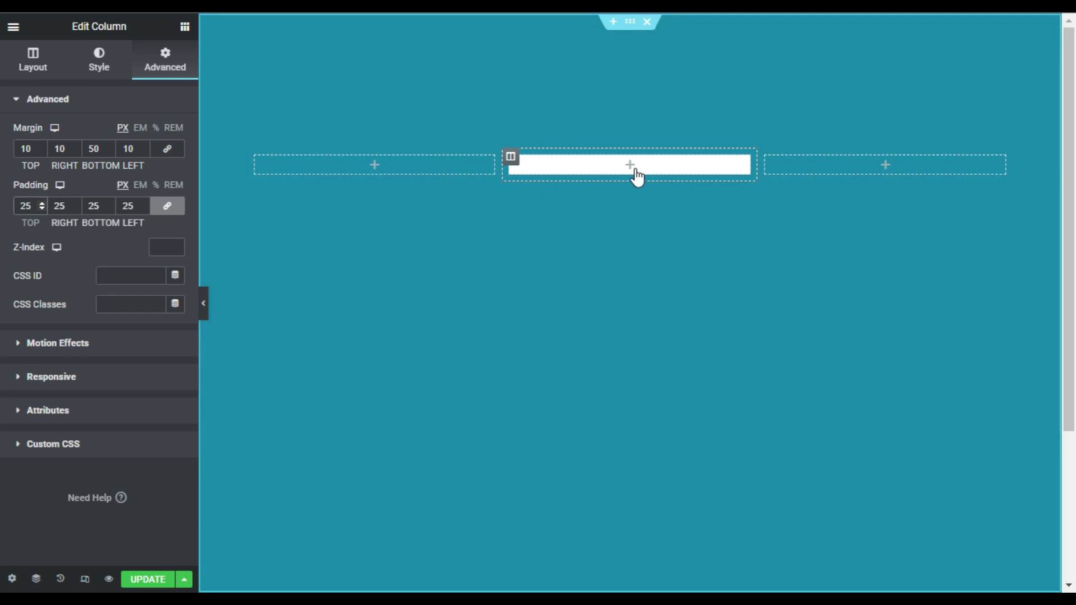
- Add an Image widget to the middle column showing the Harry Potter cover from the Media Library
{"action": "left_click", "coordinate": [630, 166]}
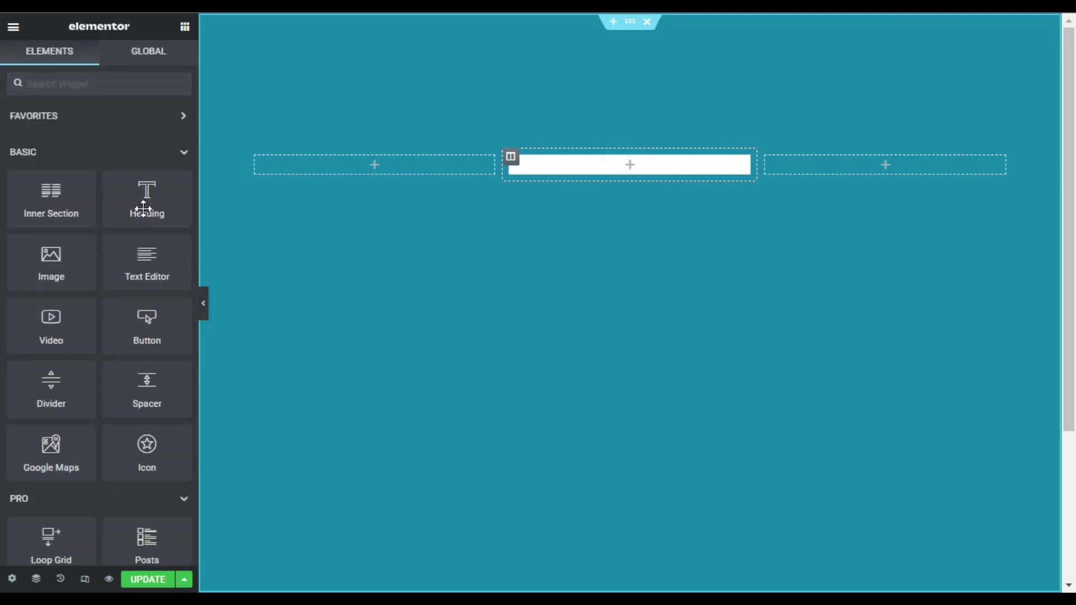
{"action": "left_click_drag", "start_coordinate": [90, 261], "coordinate": [628, 170]}
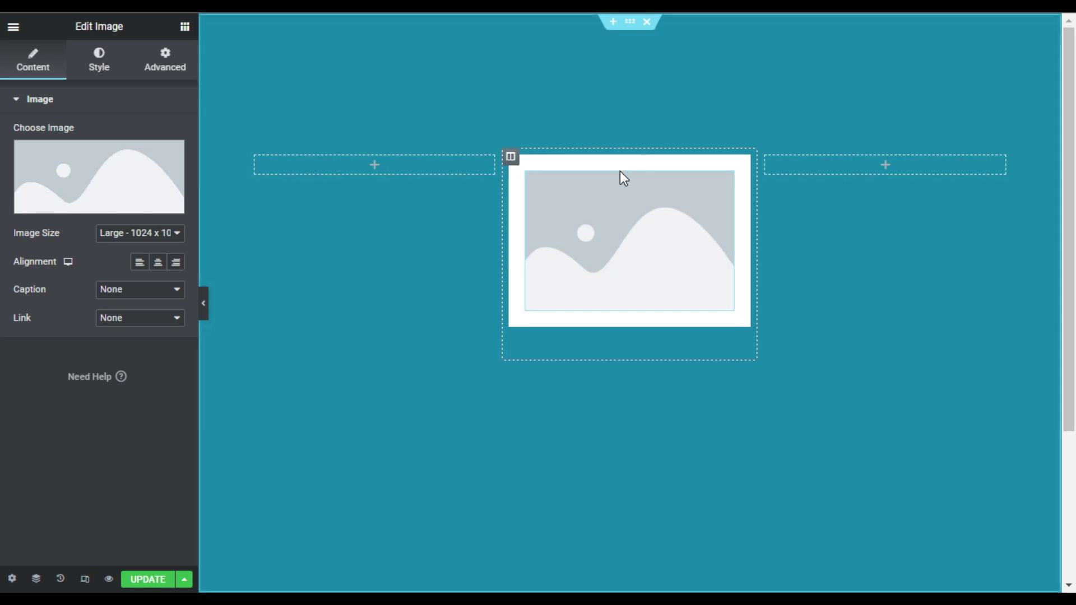
{"action": "left_click", "coordinate": [80, 205]}
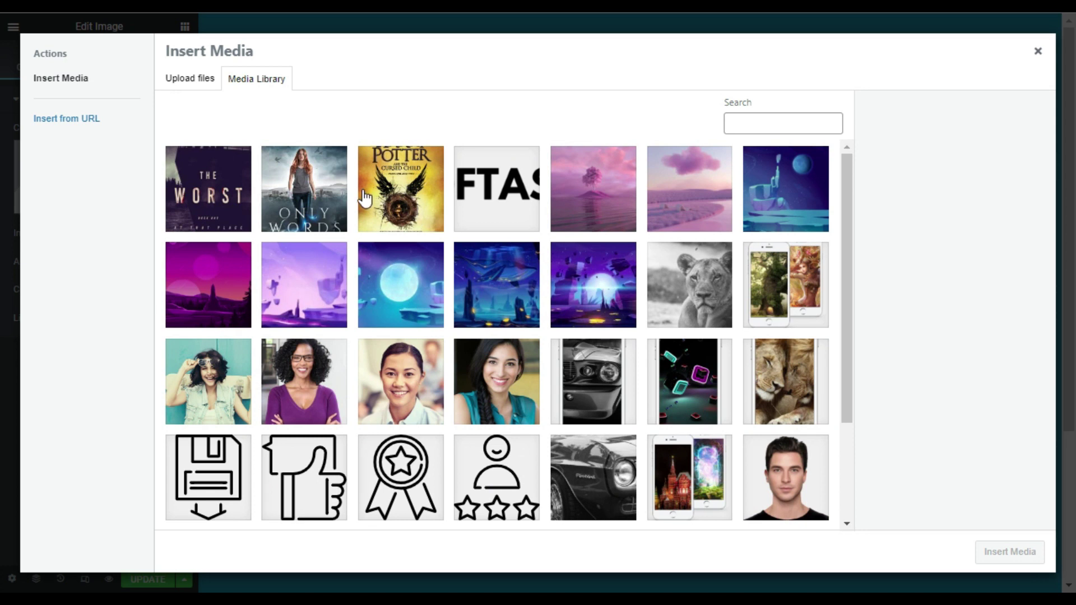
{"action": "left_click", "coordinate": [430, 210]}
{"action": "left_click", "coordinate": [990, 555]}
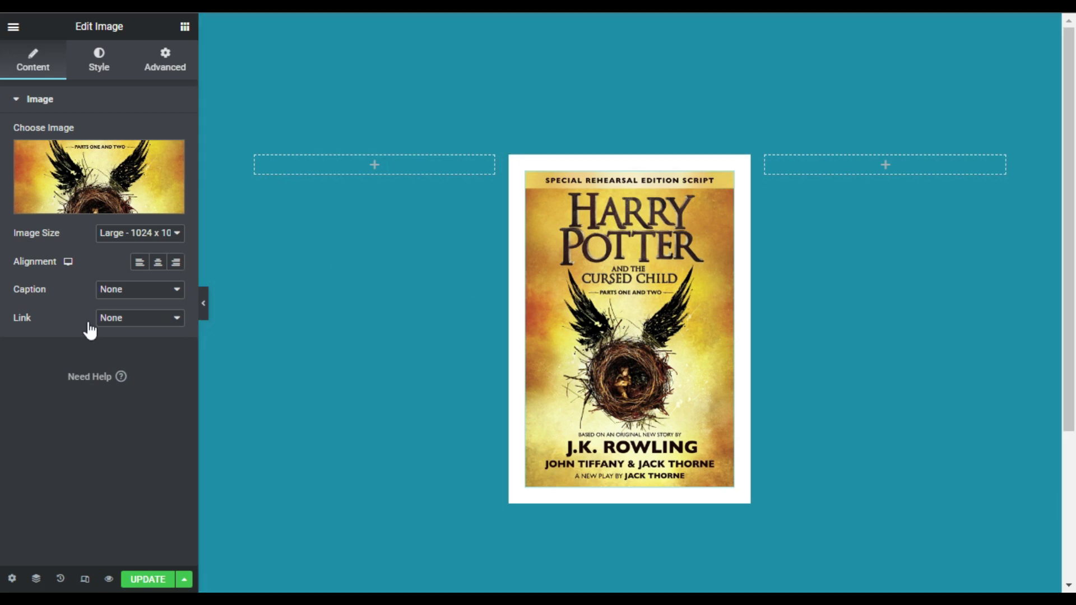
- Style the cover at 100% width, 500 px height, Cover fit and 20 px border radius
{"action": "left_click", "coordinate": [100, 64]}
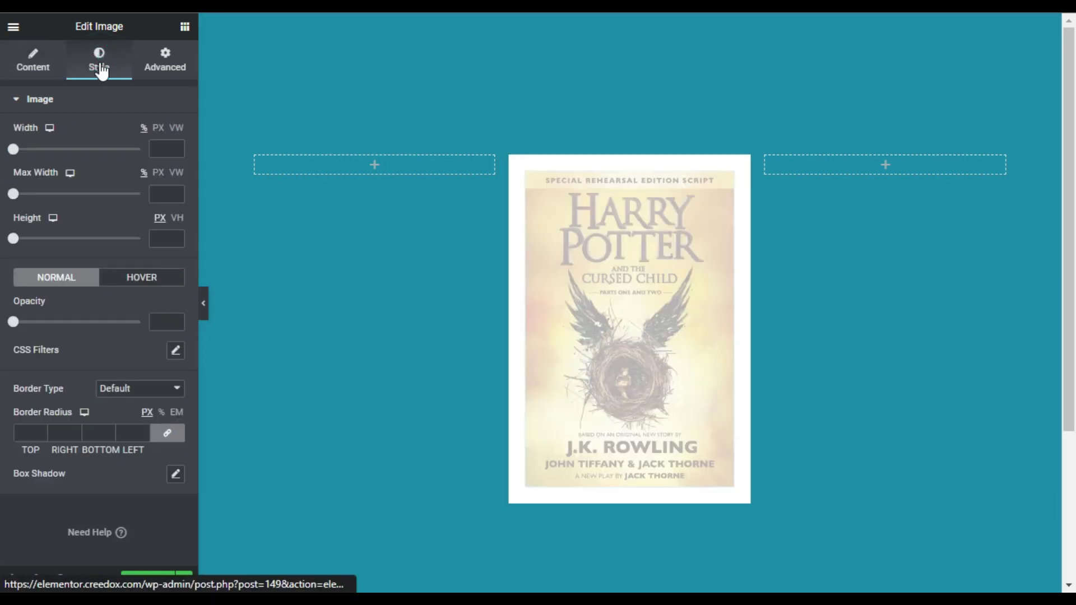
{"action": "left_click_drag", "start_coordinate": [13, 149], "coordinate": [157, 157]}
{"action": "left_click", "coordinate": [164, 233]}
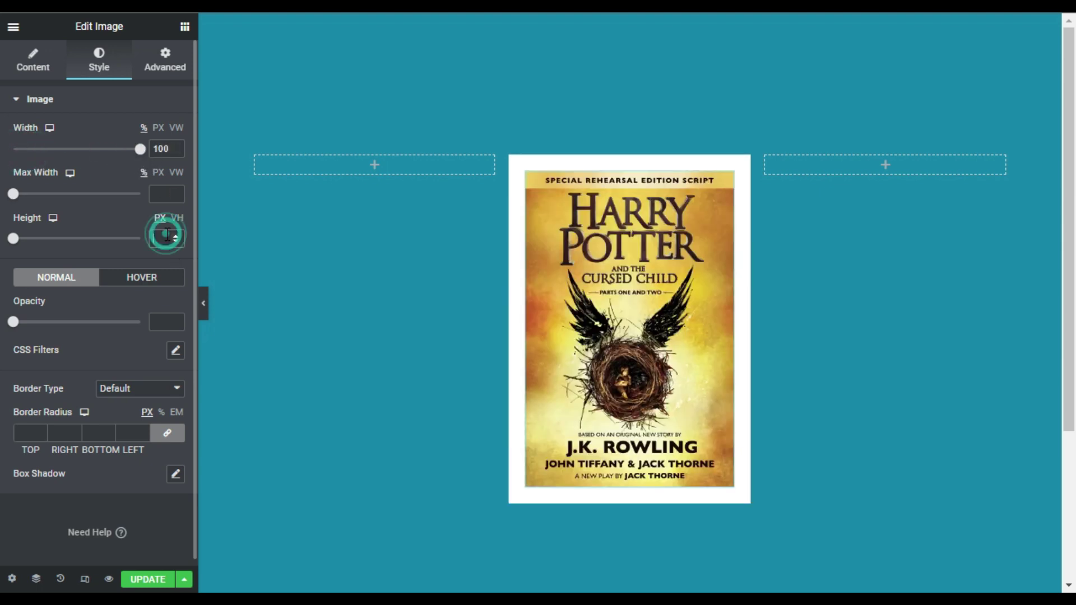
{"action": "type", "text": "500"}
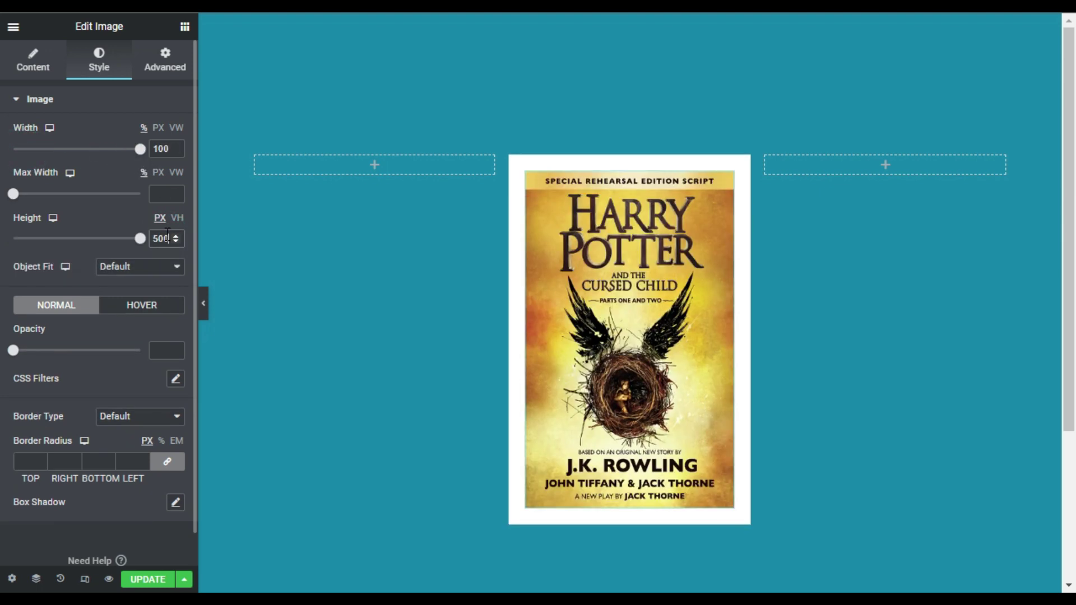
{"action": "left_click", "coordinate": [147, 267]}
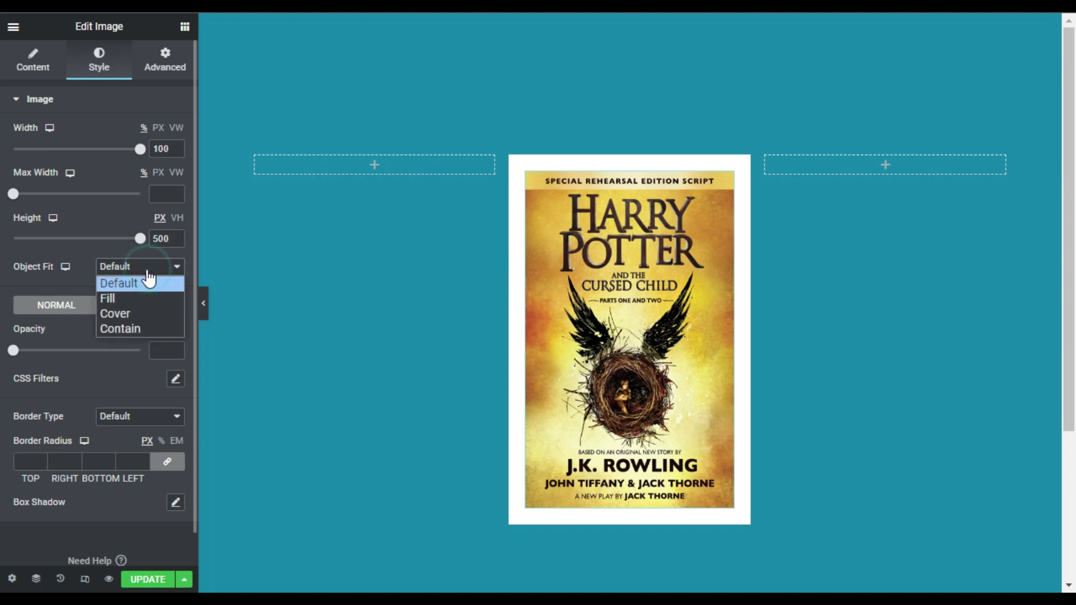
{"action": "left_click", "coordinate": [145, 315]}
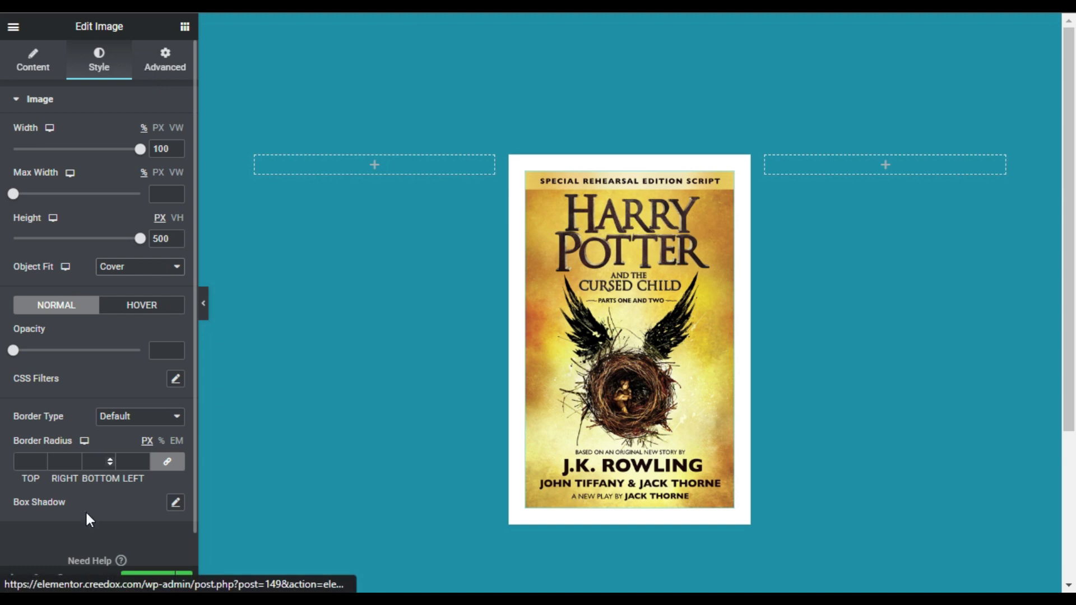
{"action": "left_click", "coordinate": [29, 462]}
{"action": "type", "text": "20"}
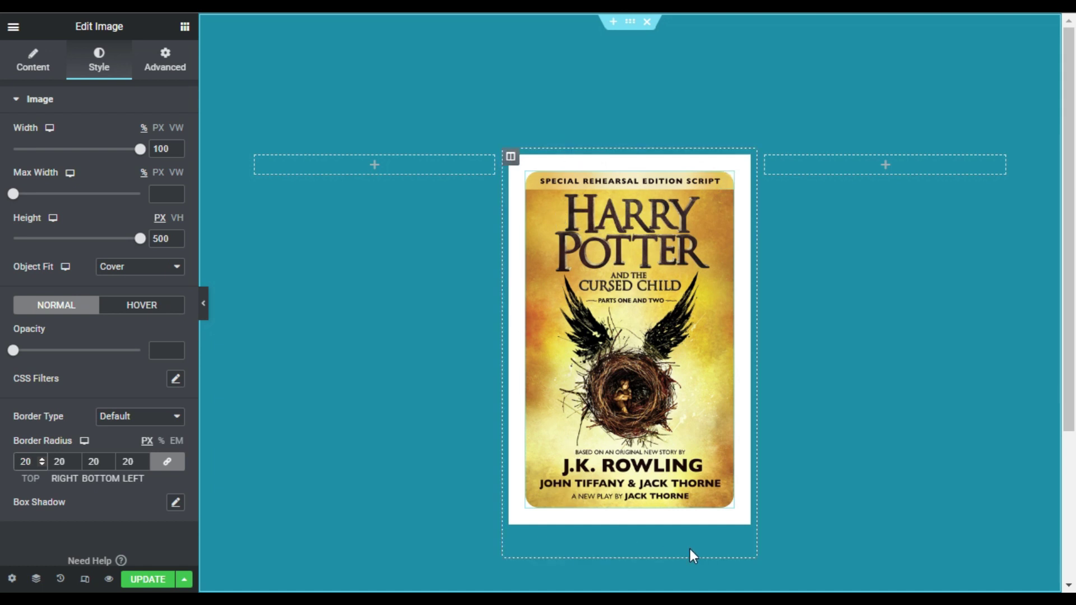
- Set the middle column's border radius to 0/0/10/10 px so only the bottom corners round
{"action": "left_click", "coordinate": [509, 493]}
{"action": "left_click", "coordinate": [510, 157]}
{"action": "left_click", "coordinate": [97, 59]}
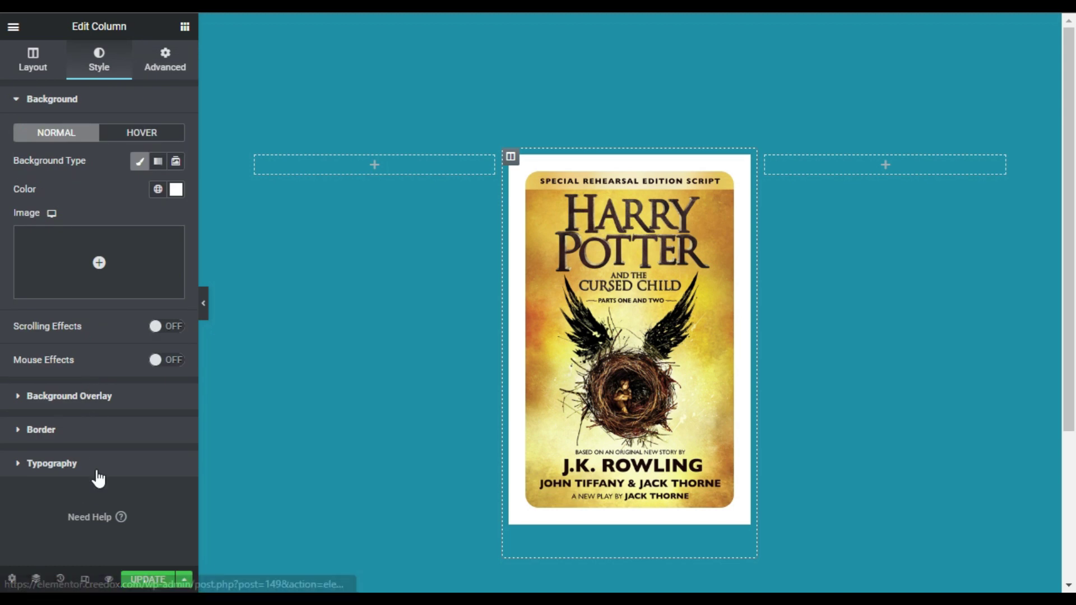
{"action": "left_click", "coordinate": [73, 429]}
{"action": "left_click", "coordinate": [168, 273]}
{"action": "left_click", "coordinate": [93, 273]}
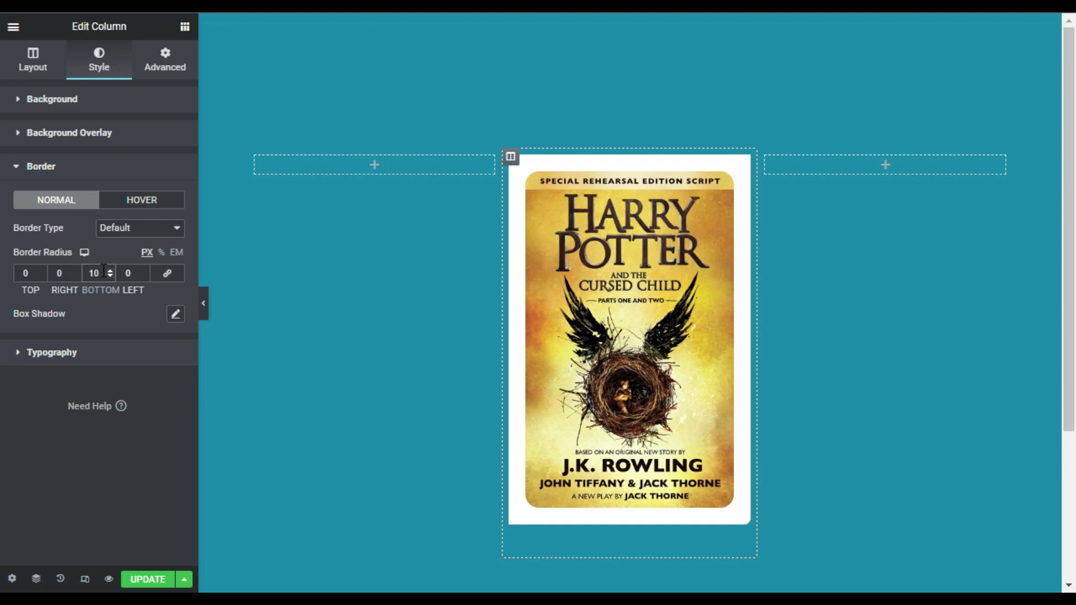
{"action": "type", "text": "1"}
{"action": "left_click", "coordinate": [127, 273]}
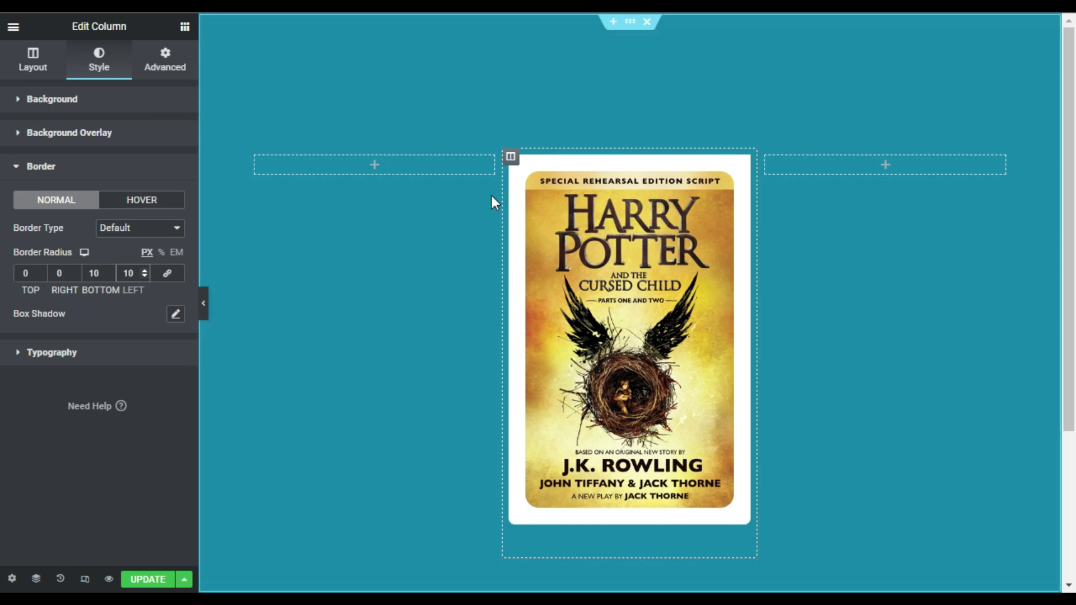
{"action": "left_click", "coordinate": [647, 244]}
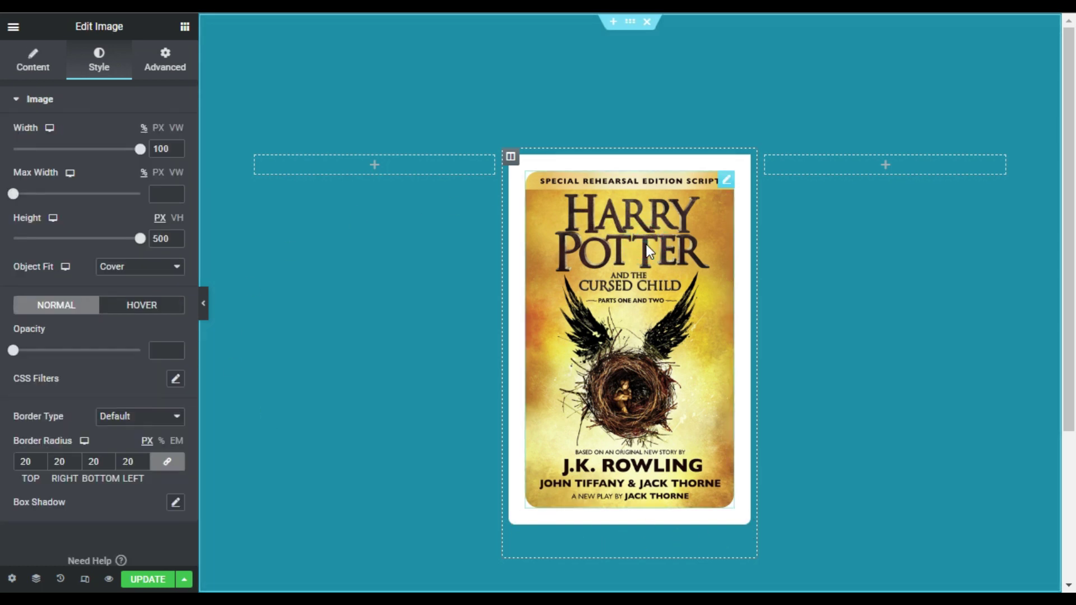
- Give the cover image unlinked margins: -150 px top and 20 px bottom
{"action": "left_click", "coordinate": [163, 68]}
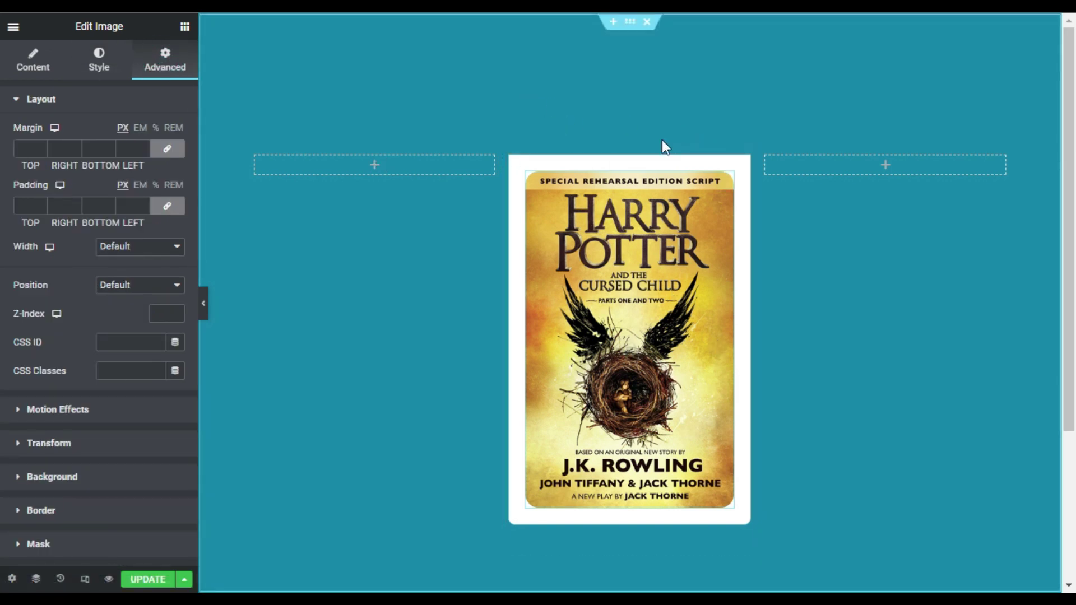
{"action": "left_click", "coordinate": [174, 156]}
{"action": "left_click", "coordinate": [23, 149]}
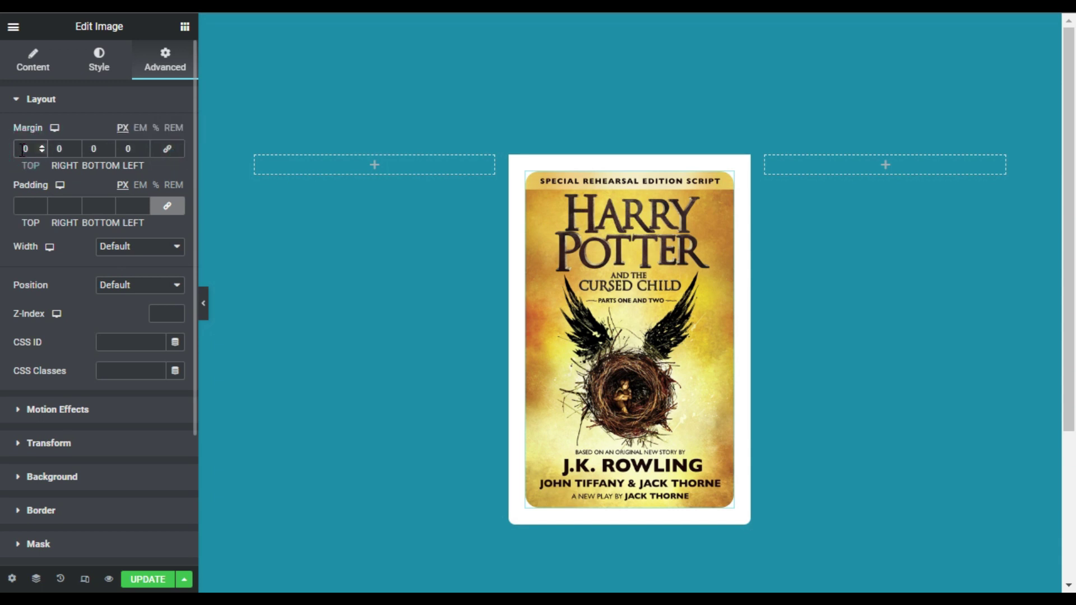
{"action": "type", "text": "-15"}
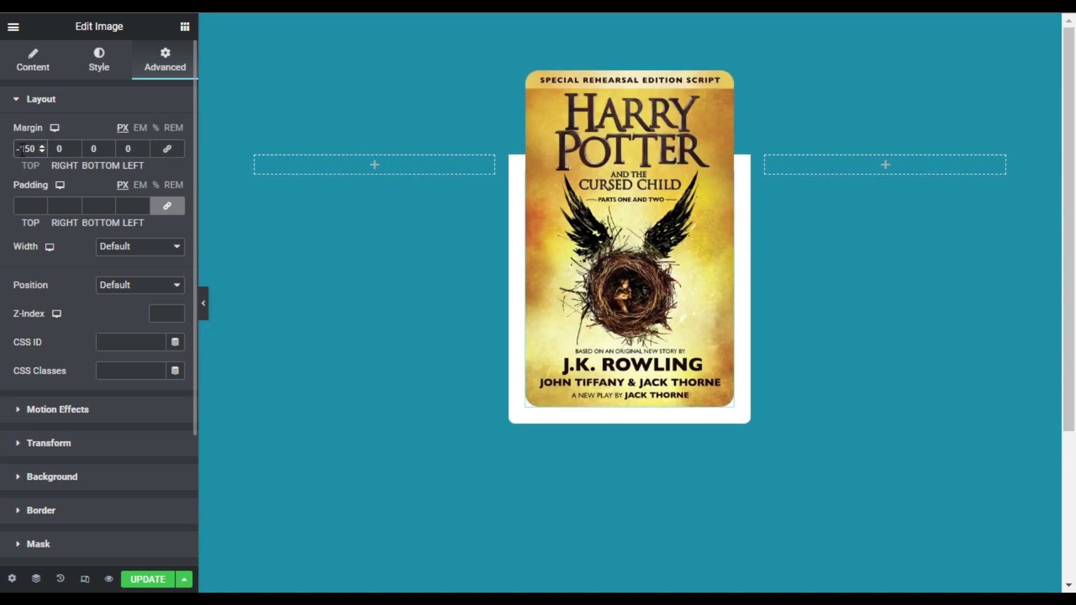
{"action": "left_click", "coordinate": [93, 148]}
{"action": "type", "text": "20"}
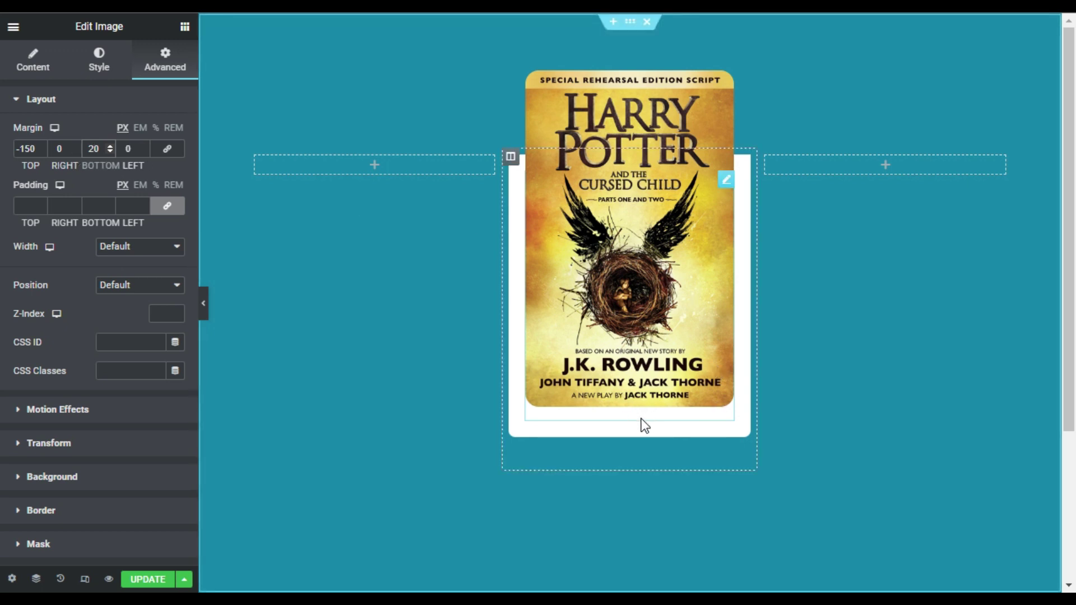
- Add a Text Editor block below the cover headed HARRY POTTER in bold Heading 2
{"action": "left_click", "coordinate": [183, 31]}
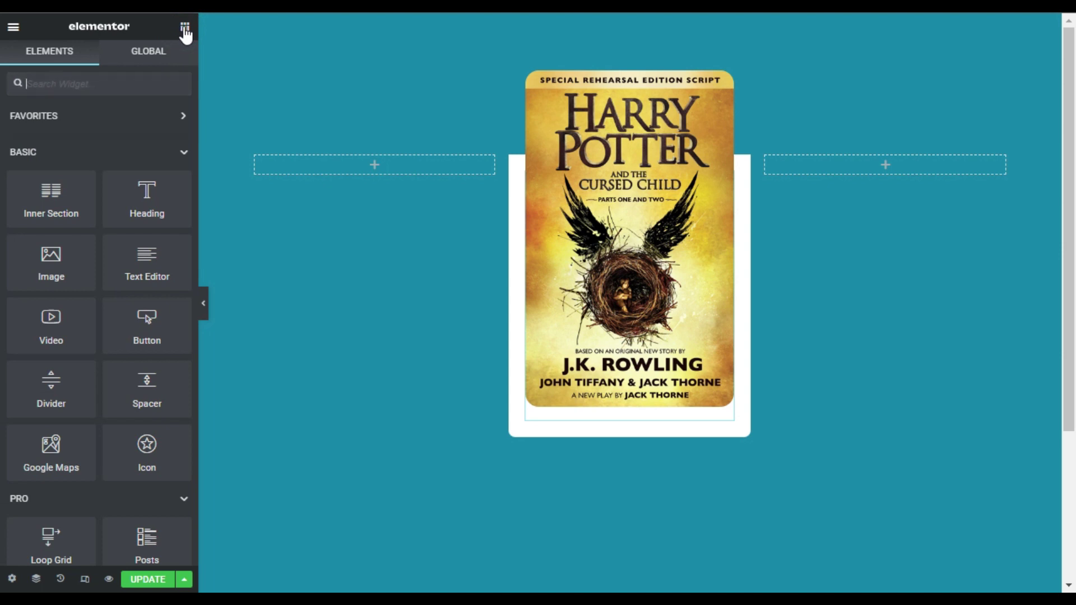
{"action": "left_click_drag", "start_coordinate": [116, 260], "coordinate": [586, 408]}
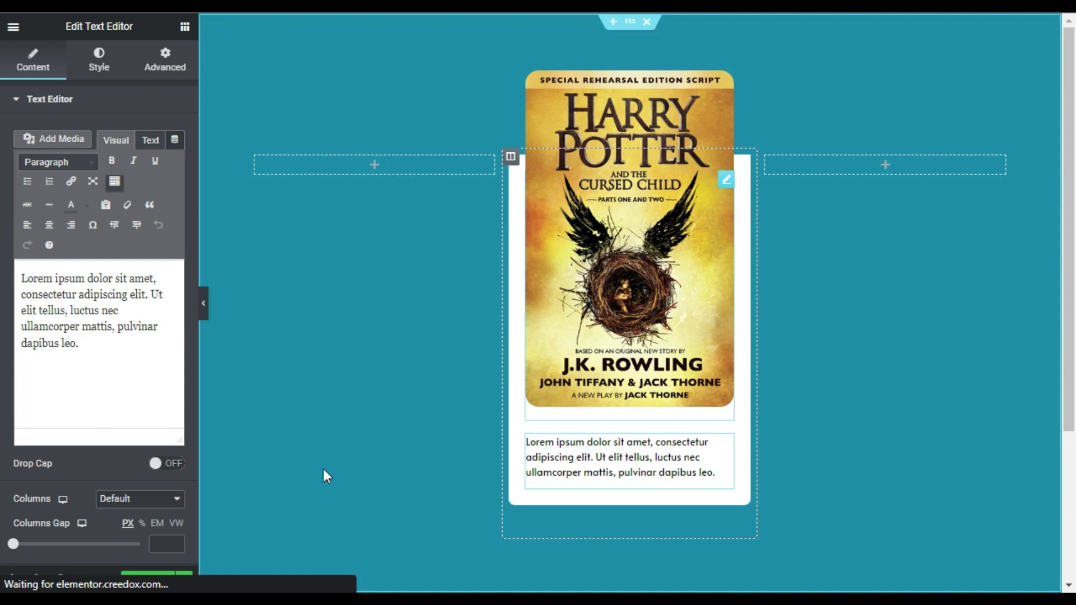
{"action": "left_click", "coordinate": [22, 279]}
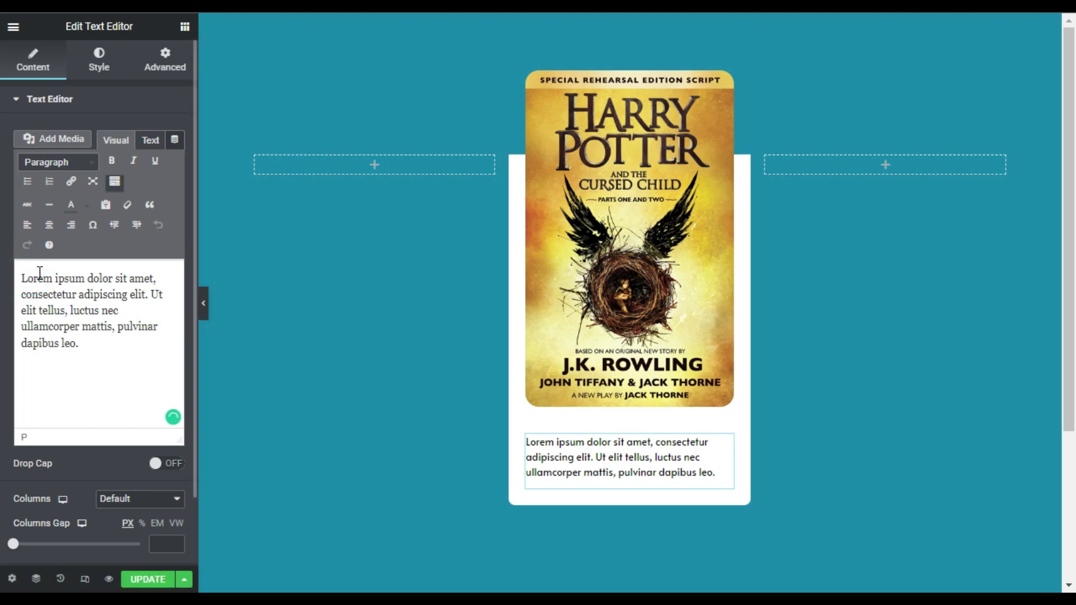
{"action": "key", "text": "Return"}
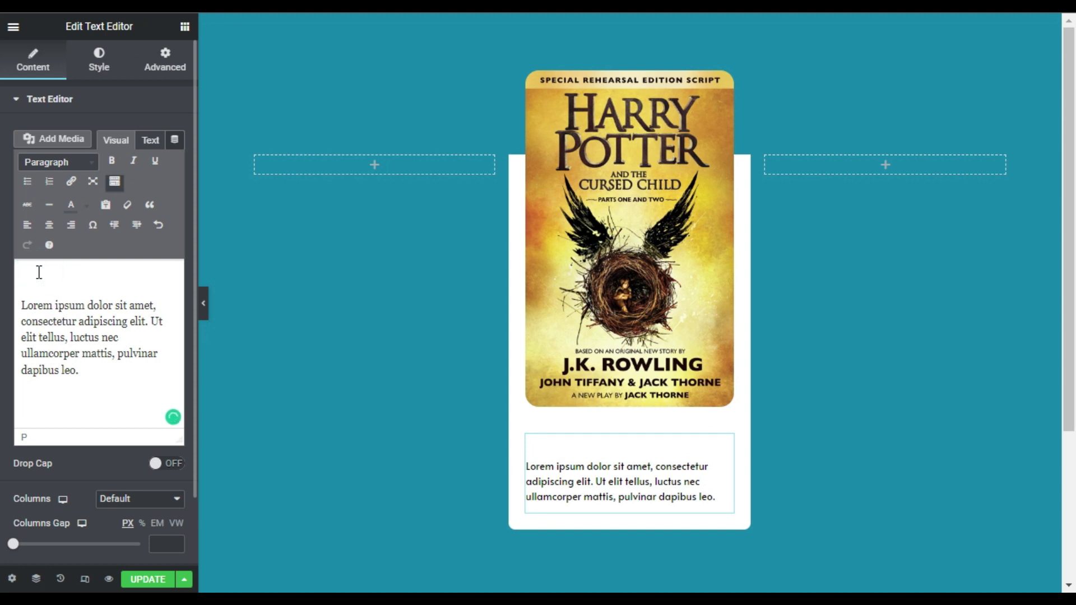
{"action": "type", "text": "HARRY POTTER"}
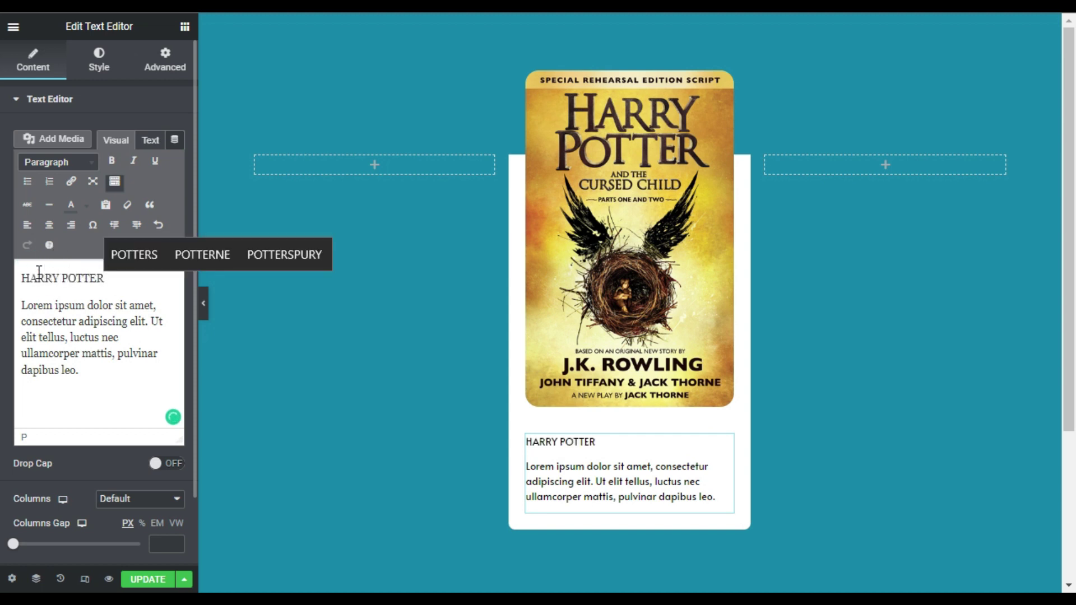
{"action": "left_click_drag", "start_coordinate": [143, 283], "coordinate": [20, 278]}
{"action": "left_click", "coordinate": [89, 164]}
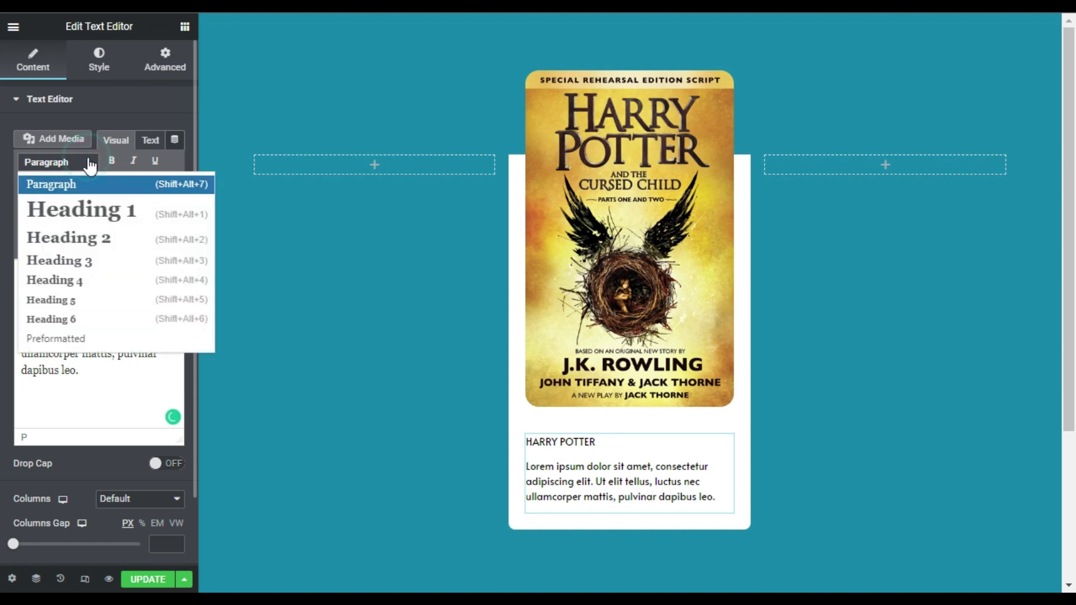
{"action": "left_click", "coordinate": [79, 239]}
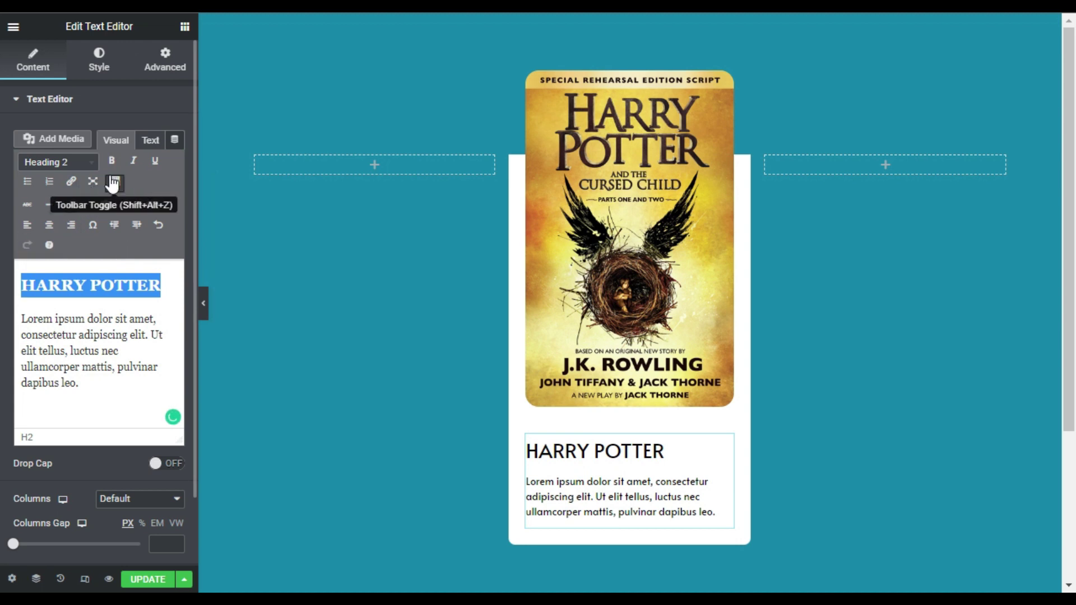
{"action": "left_click", "coordinate": [112, 161]}
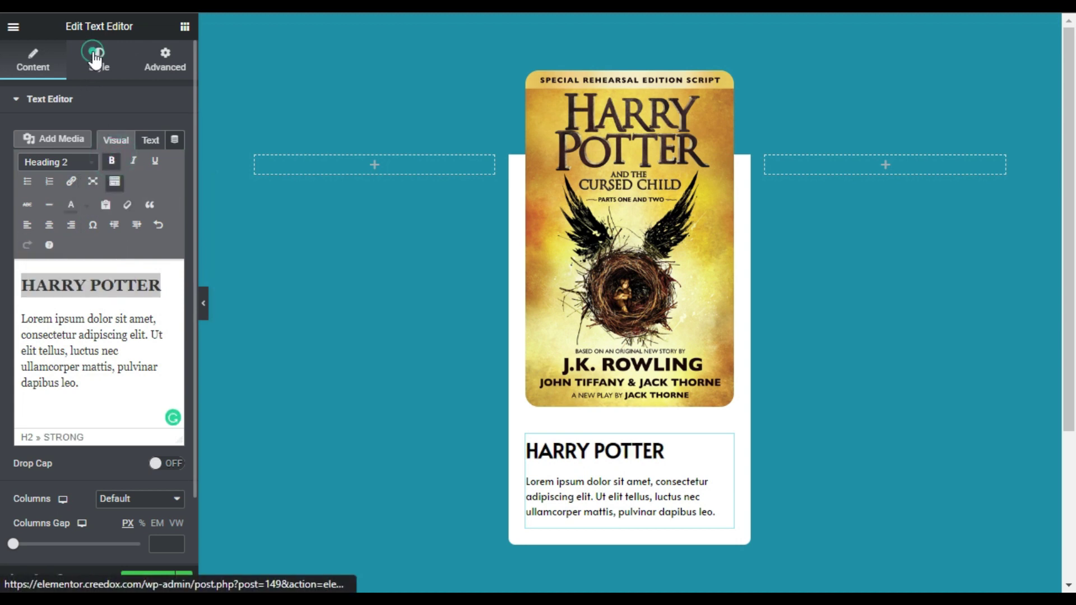
- Center-align the text block and give it the CSS class 'text'
{"action": "left_click", "coordinate": [98, 58]}
{"action": "left_click", "coordinate": [142, 139]}
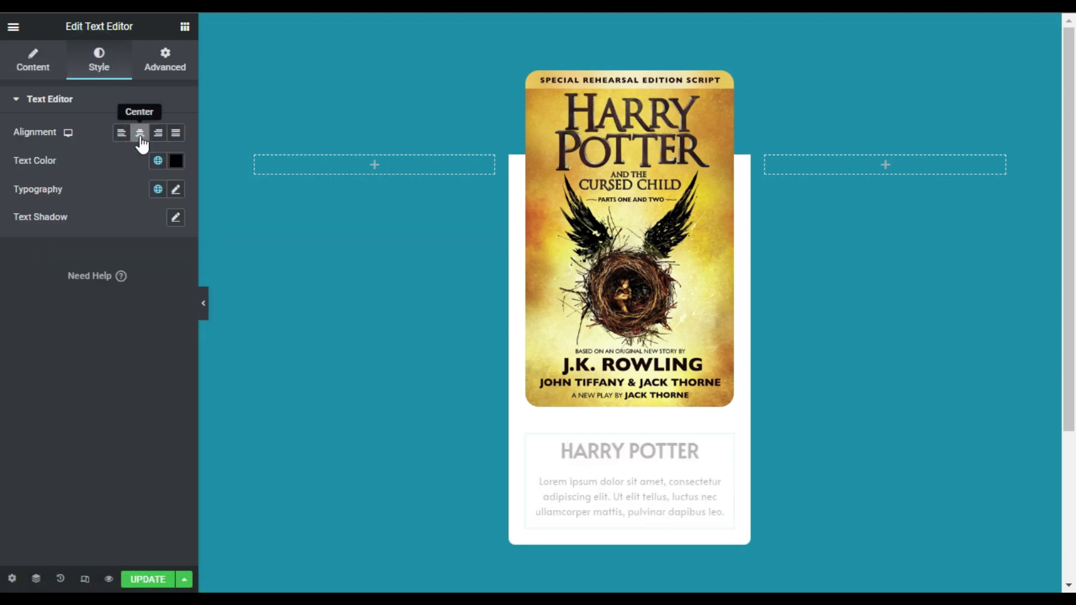
{"action": "left_click", "coordinate": [165, 56]}
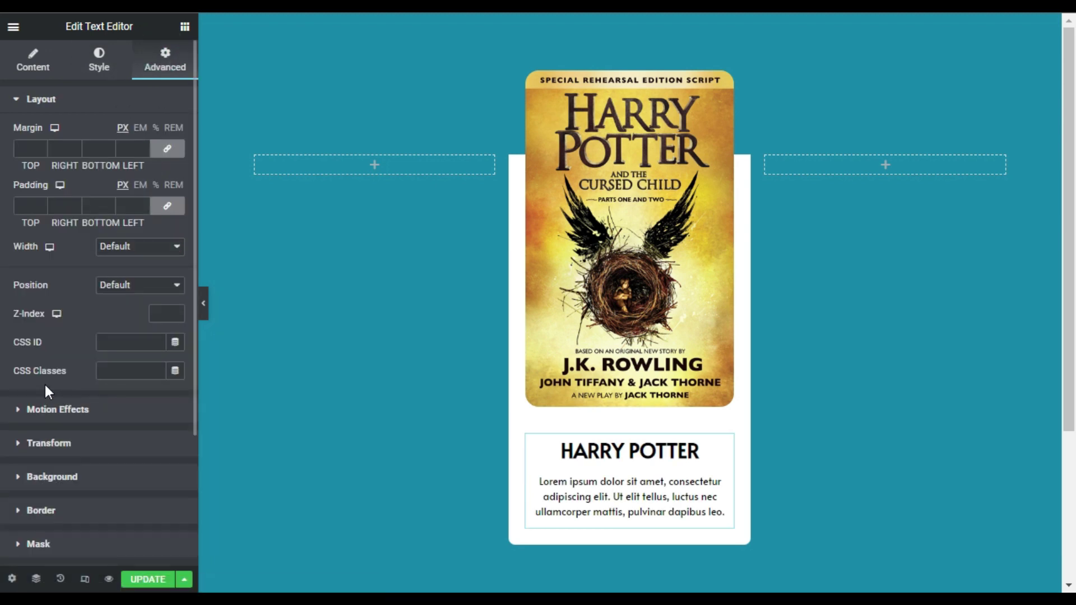
{"action": "left_click", "coordinate": [121, 370]}
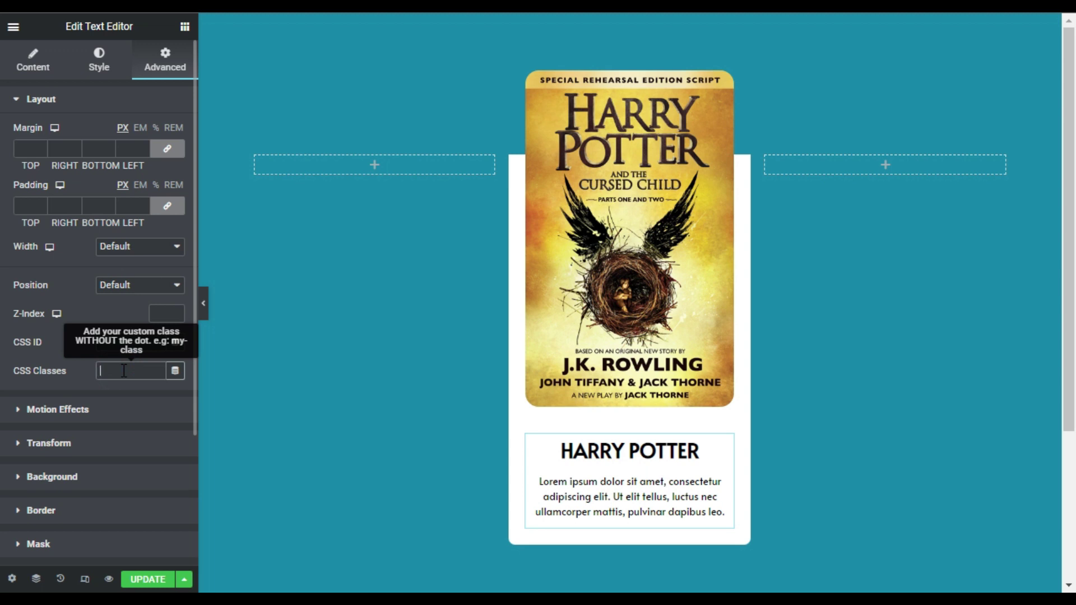
{"action": "type", "text": "text"}
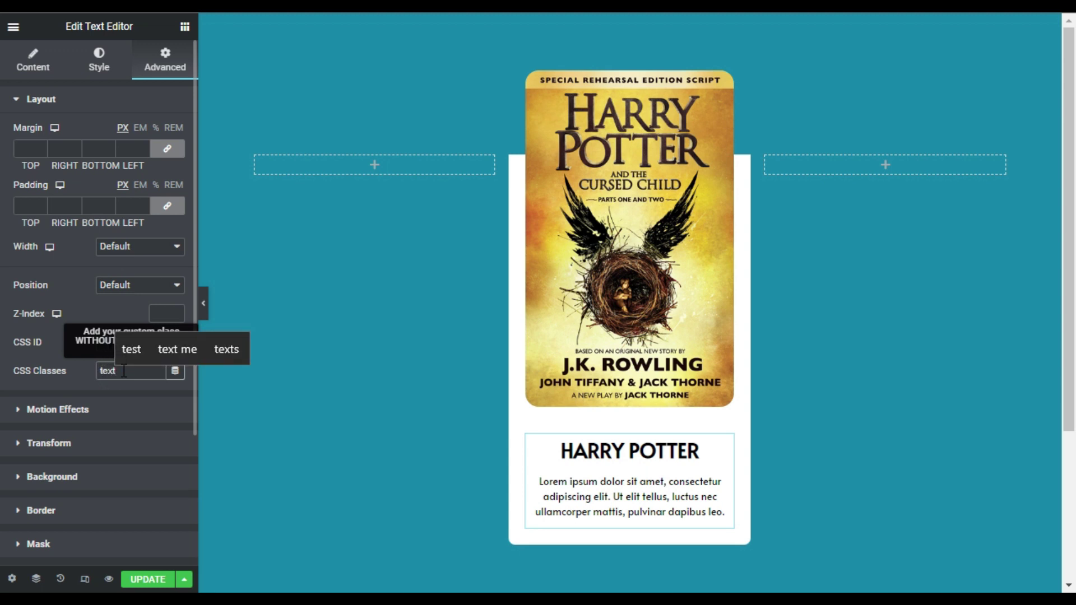
{"action": "left_click", "coordinate": [82, 376]}
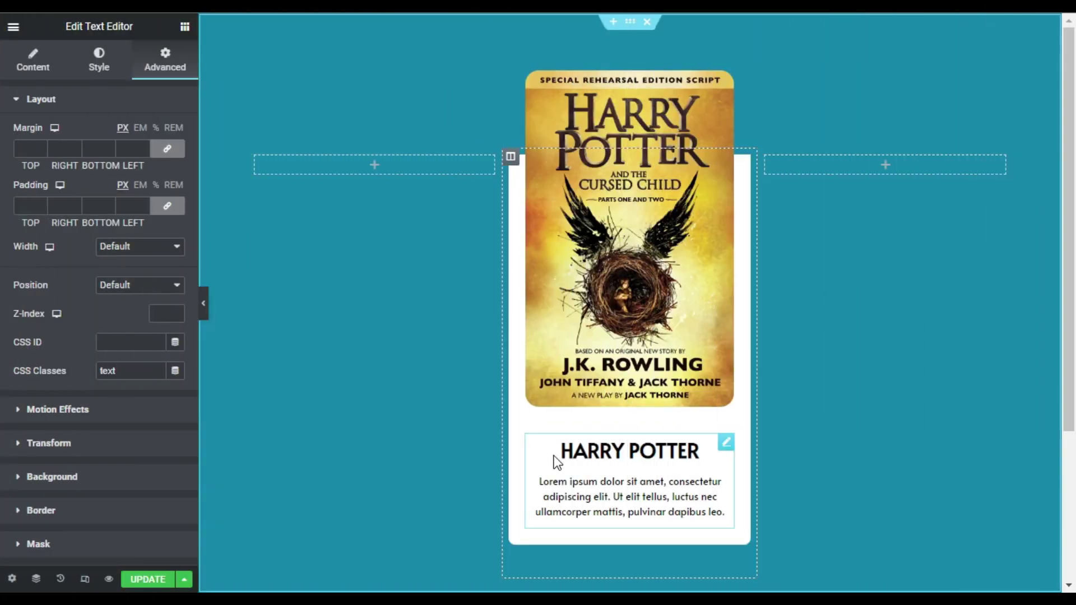
- Expand Custom CSS in the middle column's Advanced settings
{"action": "left_click", "coordinate": [511, 158]}
{"action": "left_click", "coordinate": [161, 56]}
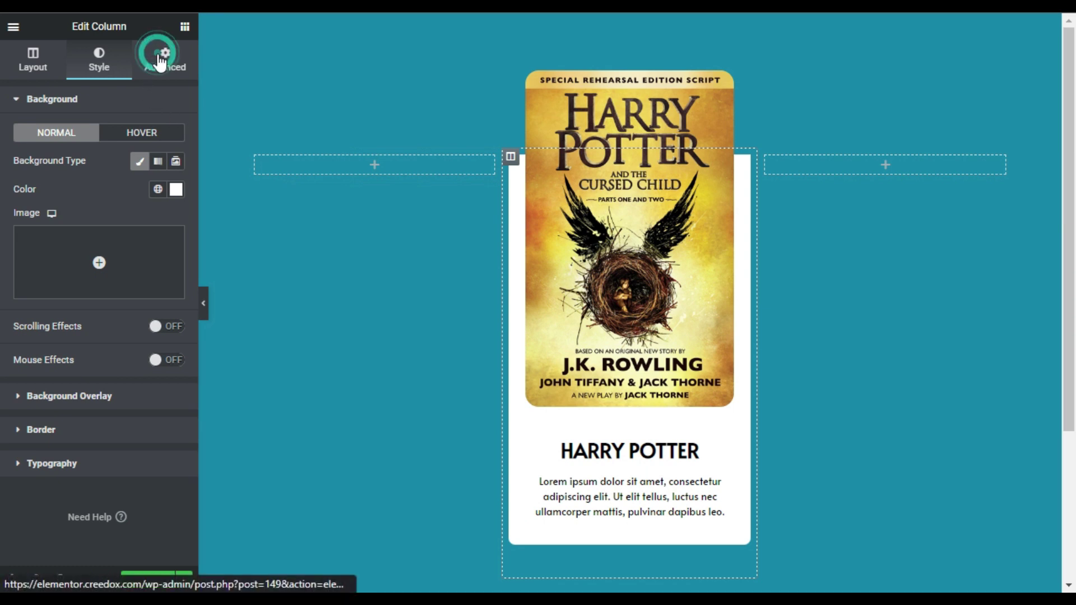
{"action": "left_click", "coordinate": [61, 446]}
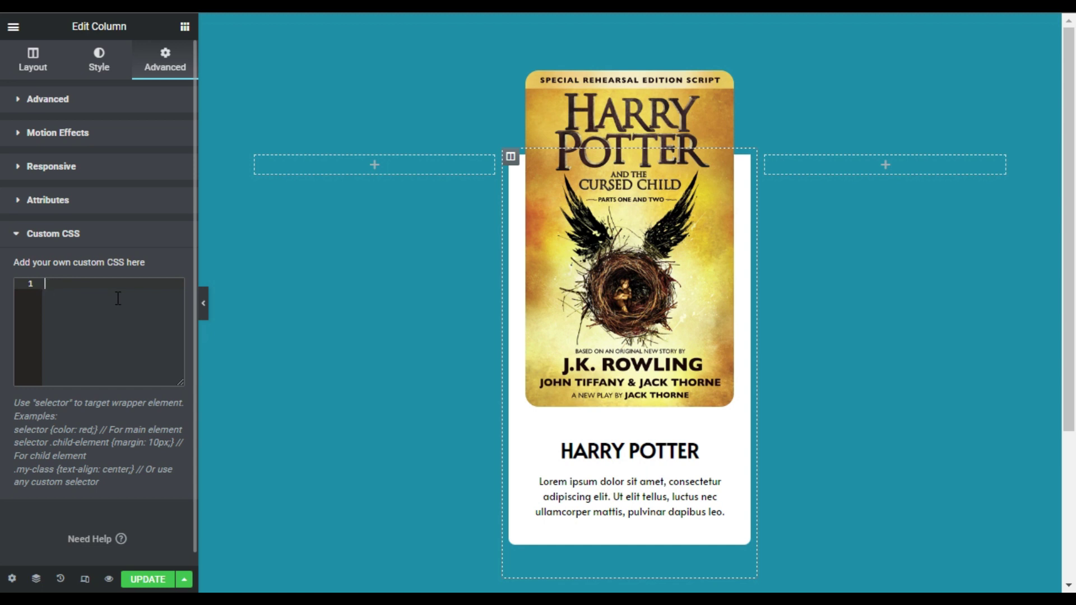
- Paste the hover CSS (480px height, 630px on hover), trying 500px before restoring 480px
{"action": "type", "text": "selector{     height: 480px;     transition: all 0.4s ease-in-out !important; } selector:hover{     height: 630px; } .text{     margin-top: -300px !important;     transition: 0.30s ease-in-out;     transition-delay: .1s; } selector:hover .text{     margin-top: unset !important; }"}
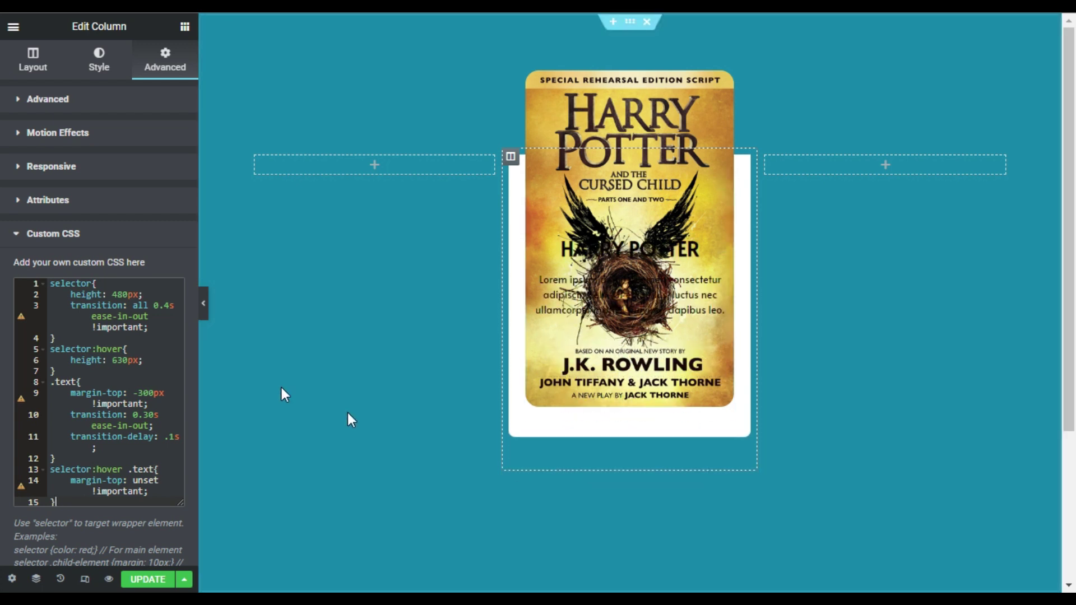
{"action": "double_click", "coordinate": [119, 295]}
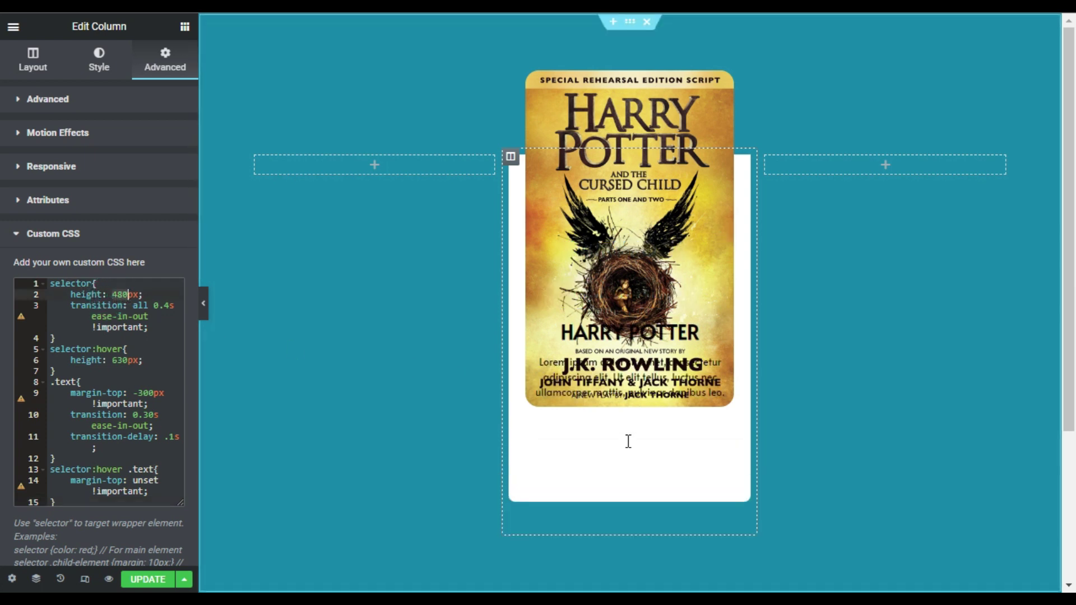
{"action": "left_click", "coordinate": [129, 295]}
{"action": "left_click", "coordinate": [120, 290]}
{"action": "left_click", "coordinate": [113, 294]}
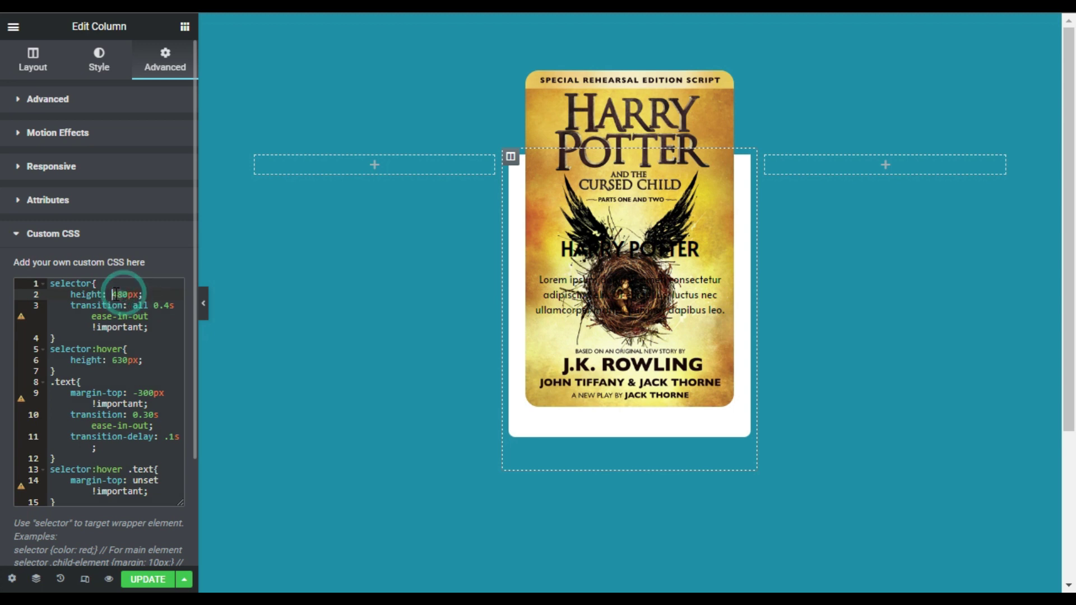
{"action": "key", "text": "Delete"}
{"action": "key", "text": "Delete"}
{"action": "type", "text": "50"}
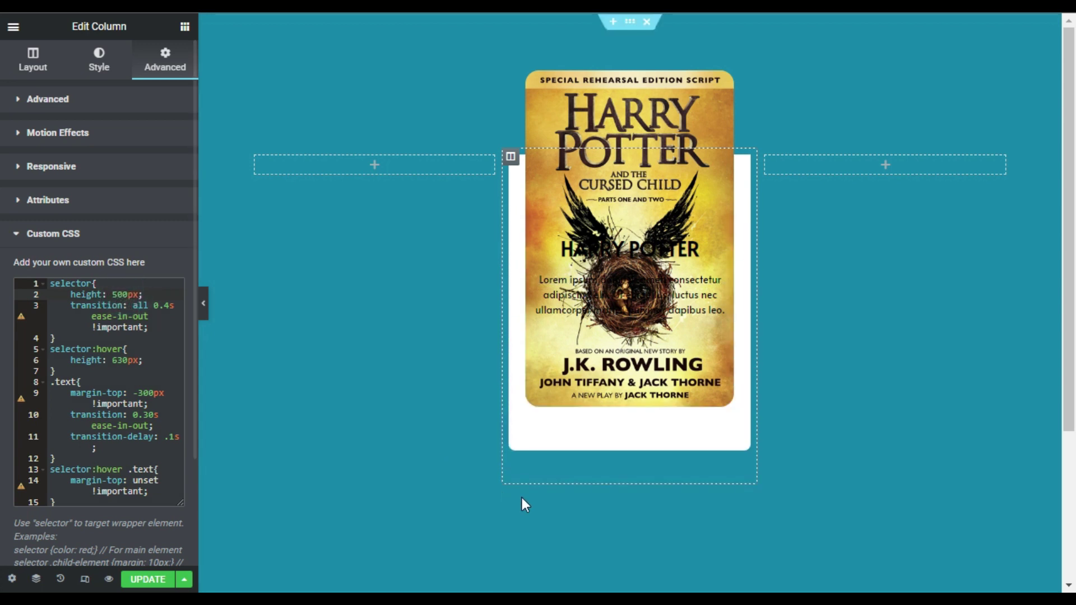
{"action": "double_click", "coordinate": [122, 295]}
{"action": "type", "text": "480"}
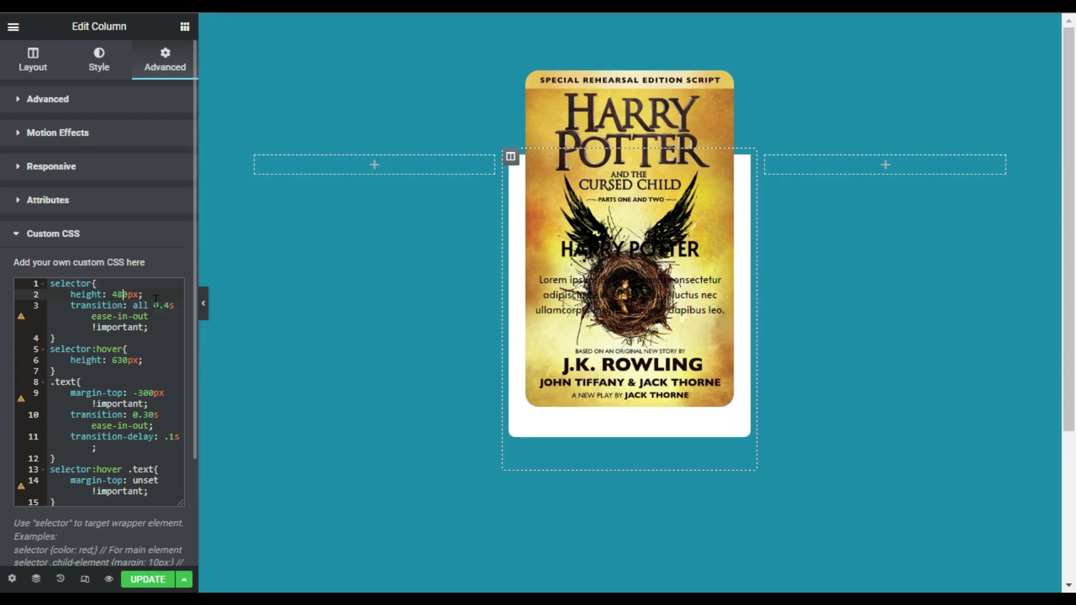
{"action": "left_click", "coordinate": [157, 320]}
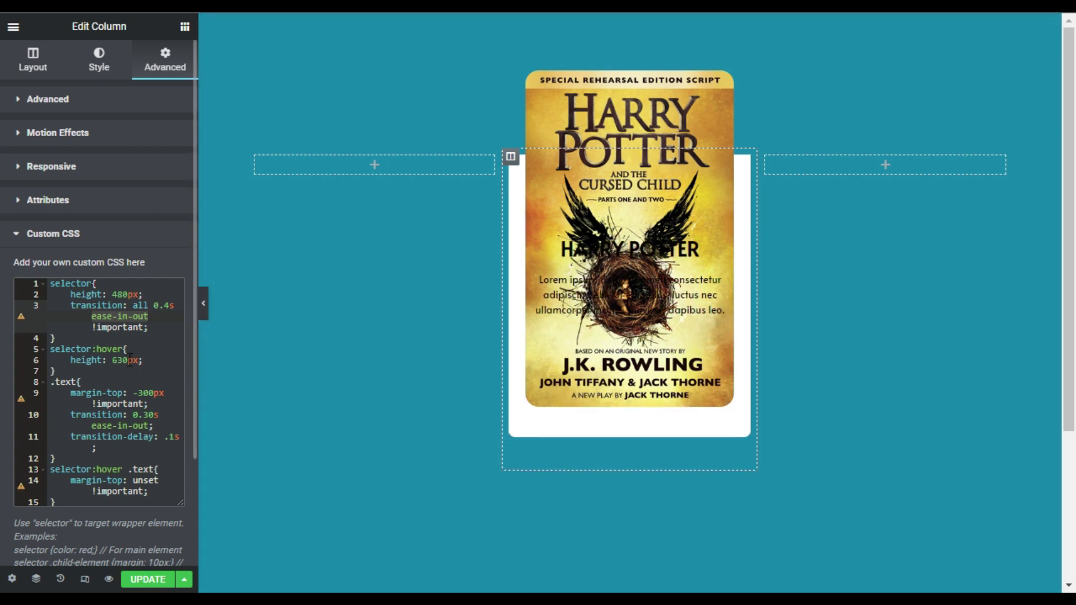
{"action": "left_click_drag", "start_coordinate": [121, 361], "coordinate": [110, 362]}
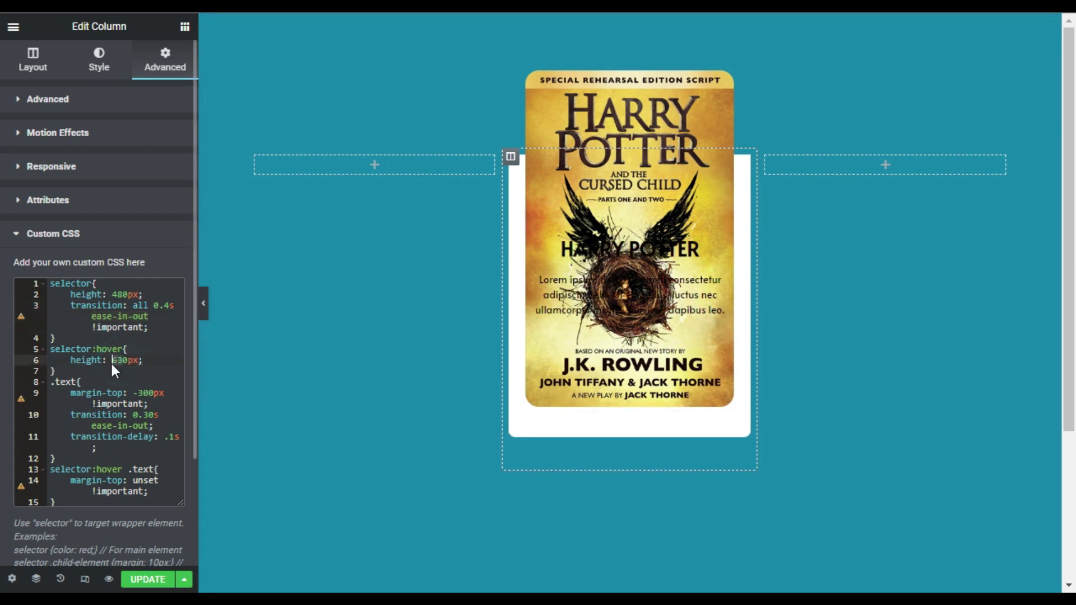
{"action": "type", "text": "100"}
{"action": "scroll", "coordinate": [641, 513], "scroll_direction": "down", "scroll_amount": 4}
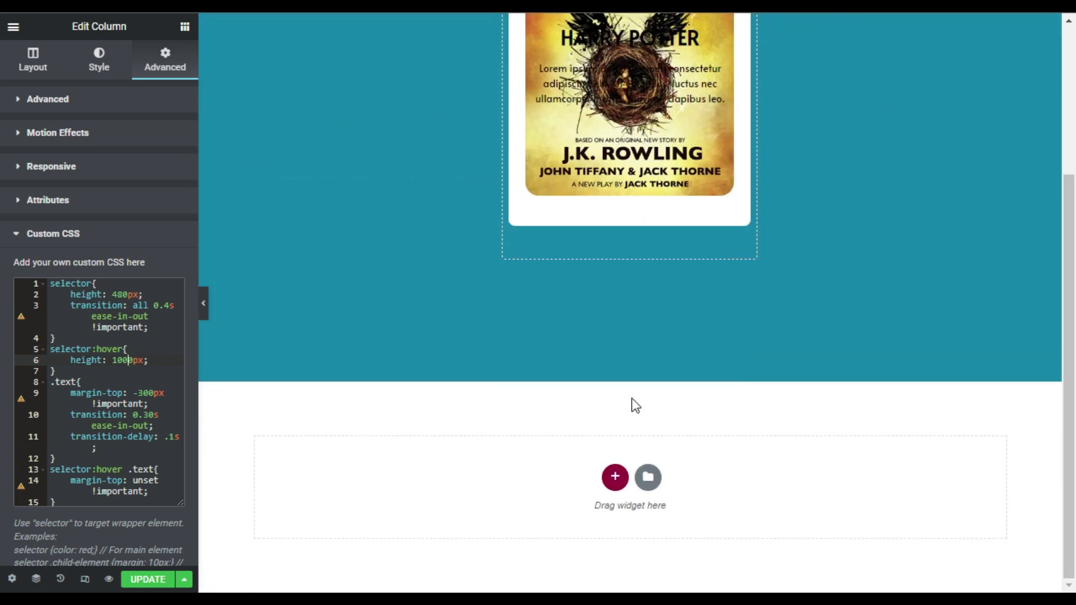
{"action": "key", "text": "ctrl+z"}
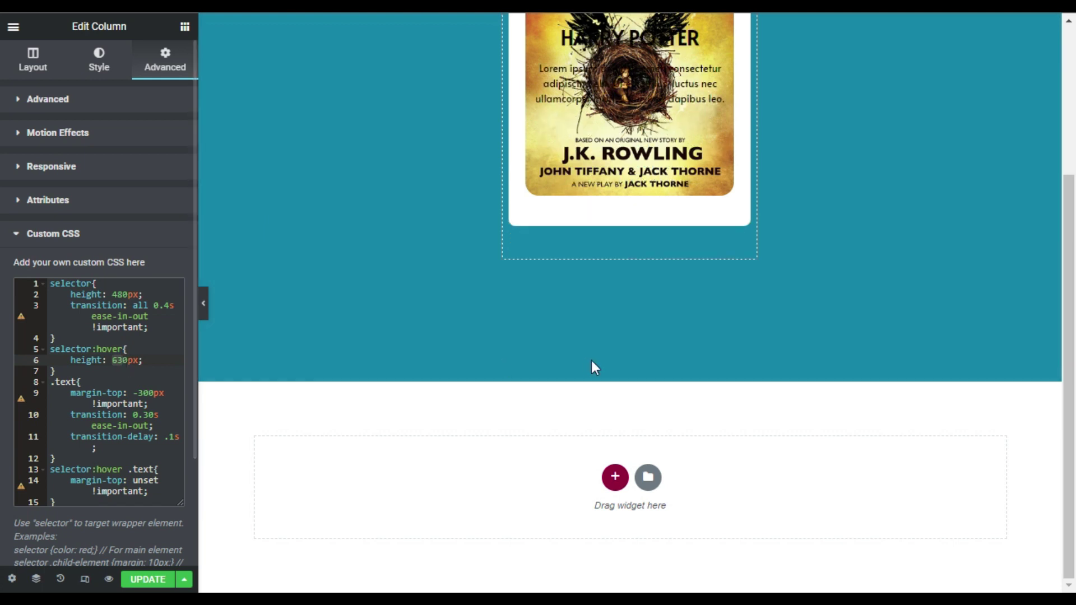
{"action": "scroll", "coordinate": [593, 368], "scroll_direction": "up", "scroll_amount": 4}
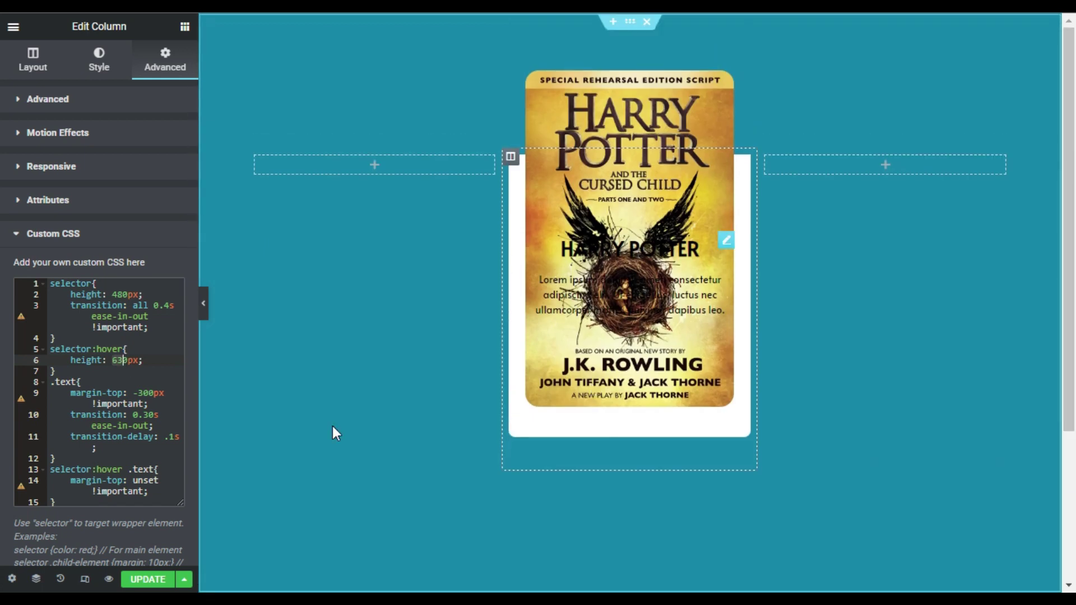
{"action": "left_click", "coordinate": [149, 392]}
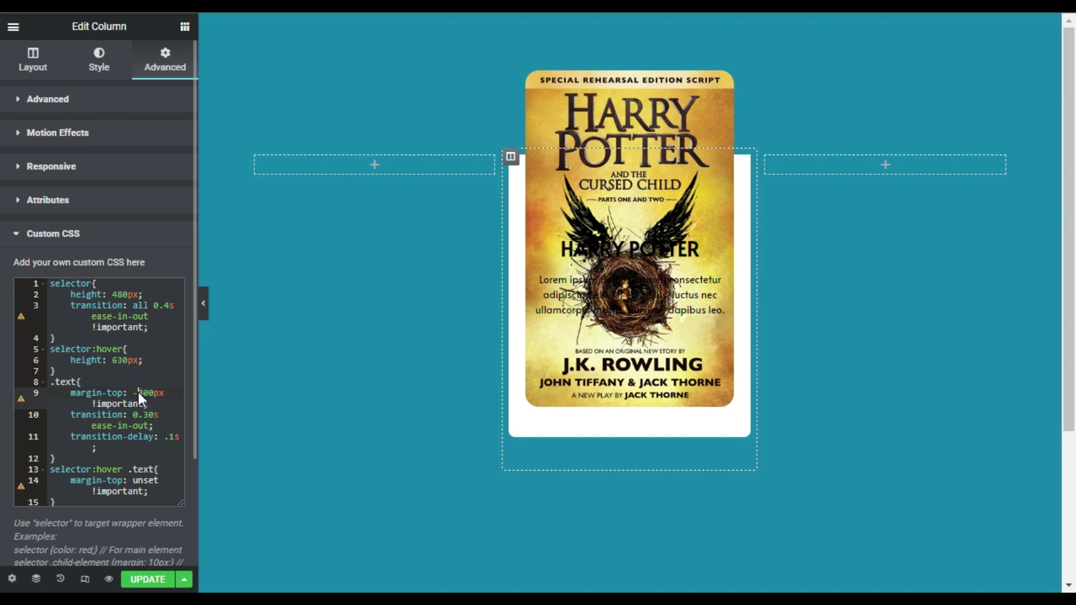
{"action": "key", "text": "Delete"}
{"action": "type", "text": "1"}
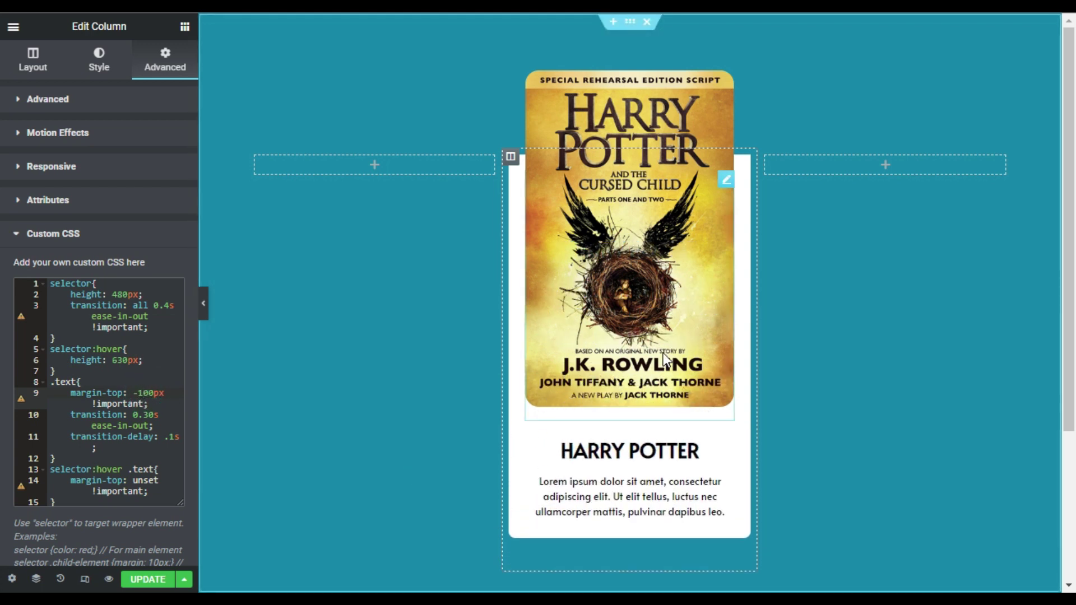
{"action": "key", "text": "BackSpace"}
{"action": "type", "text": "3"}
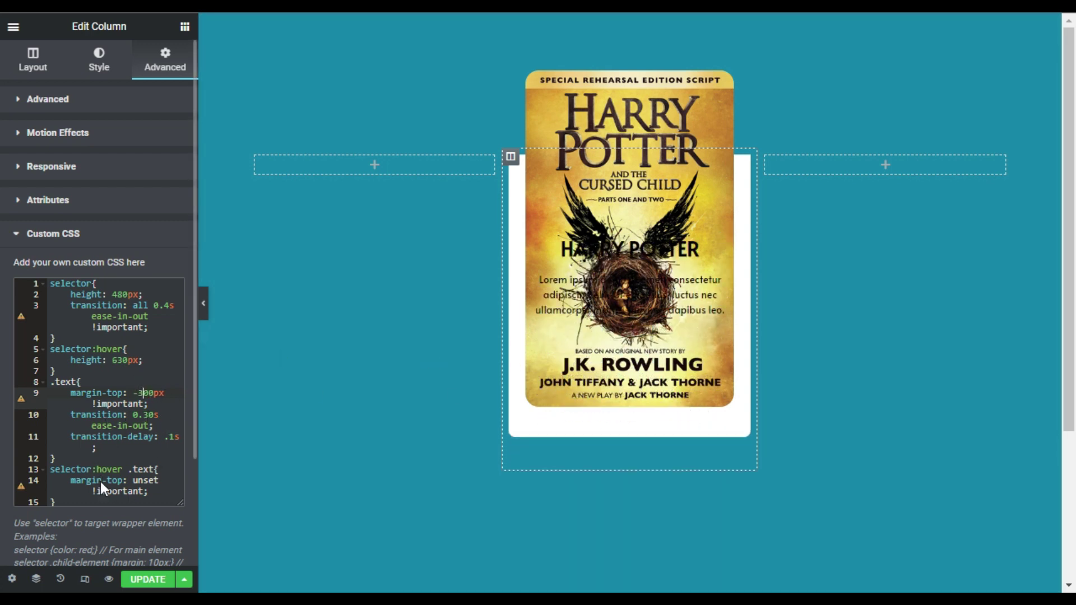
{"action": "scroll", "coordinate": [101, 484], "scroll_direction": "down", "scroll_amount": 2}
{"action": "left_click", "coordinate": [58, 383]}
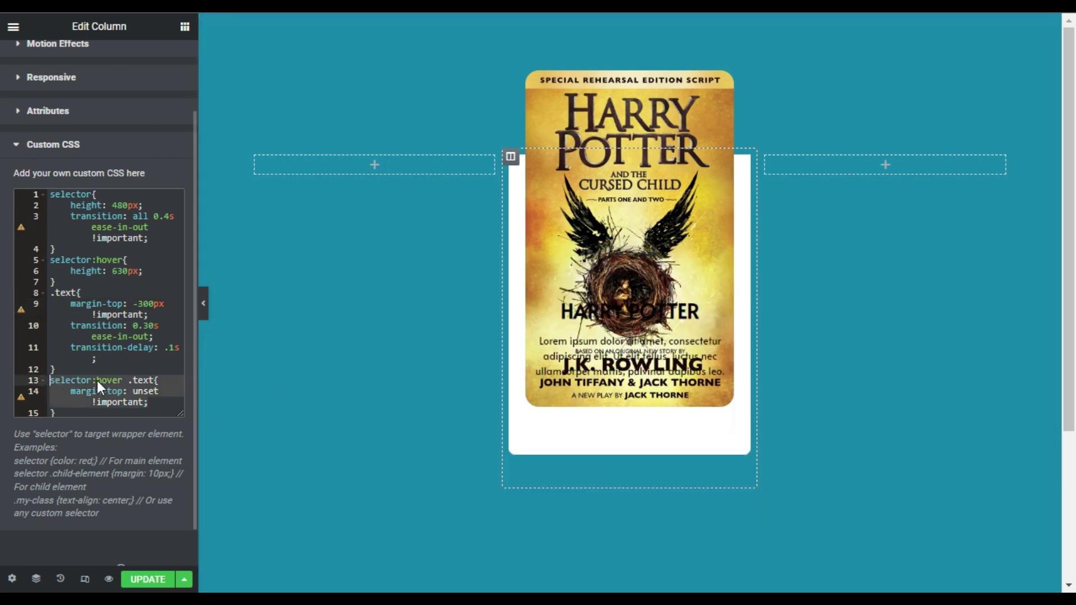
{"action": "scroll", "coordinate": [96, 381], "scroll_direction": "up", "scroll_amount": 2}
- Give the book cover image a Z-Index of 1
{"action": "mouse_move", "coordinate": [586, 130]}
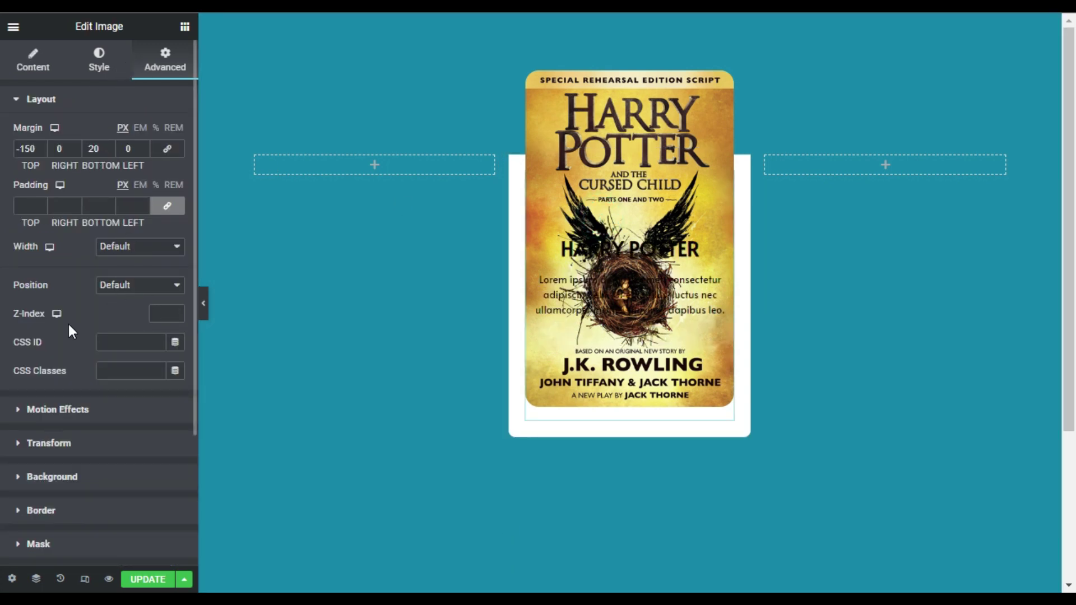
{"action": "left_click", "coordinate": [162, 309]}
{"action": "type", "text": "1"}
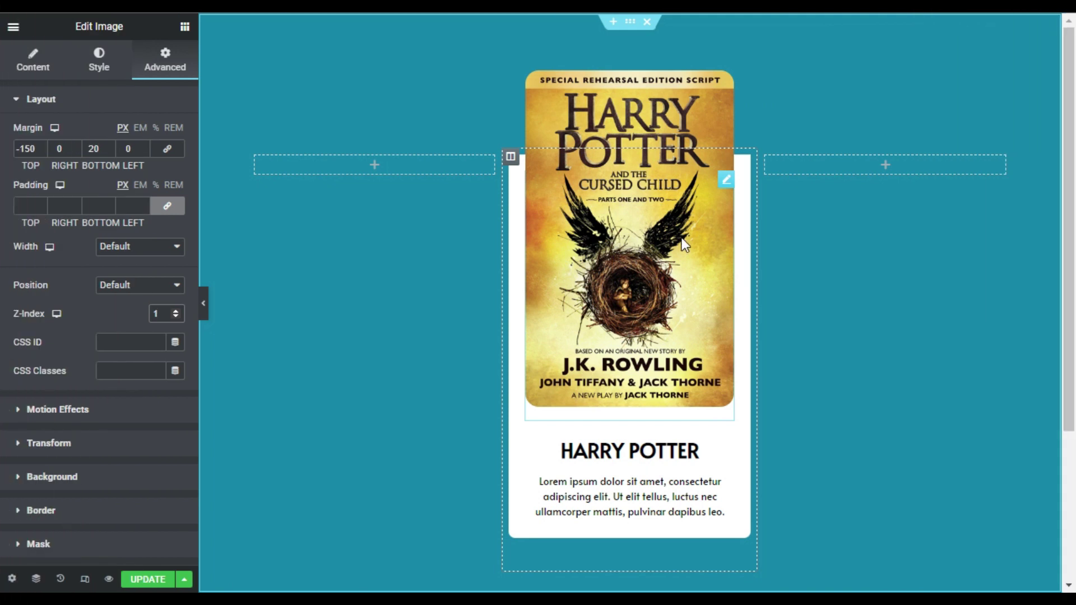
- Duplicate the book card column twice to make three identical cards
{"action": "right_click", "coordinate": [515, 159]}
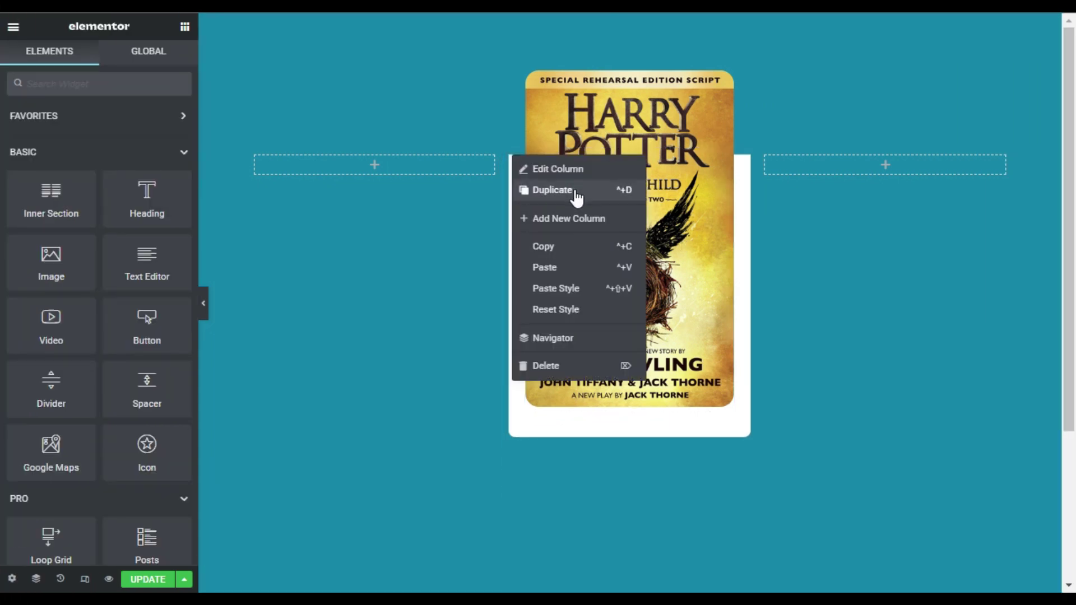
{"action": "left_click", "coordinate": [566, 191]}
{"action": "right_click", "coordinate": [638, 159]}
{"action": "left_click", "coordinate": [671, 190]}
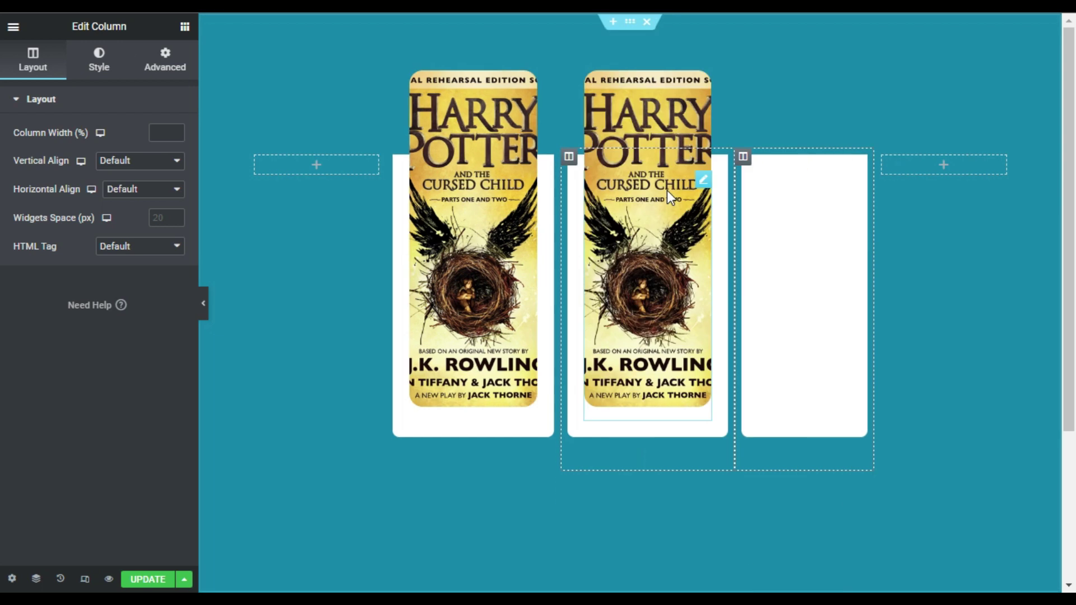
- Delete the empty left and right columns
{"action": "right_click", "coordinate": [257, 162]}
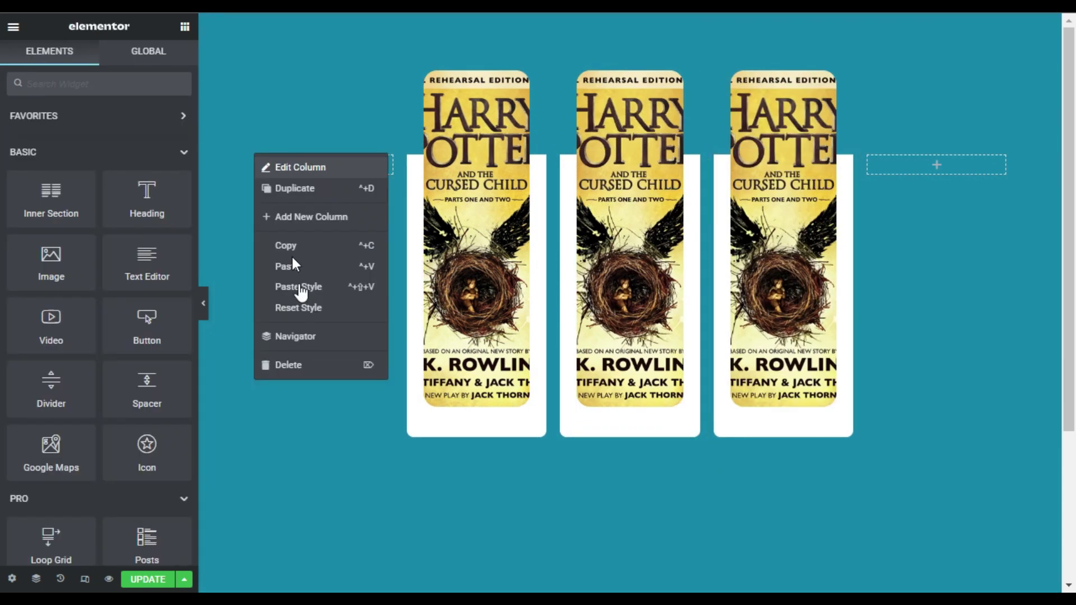
{"action": "left_click", "coordinate": [325, 366]}
{"action": "right_click", "coordinate": [828, 159]}
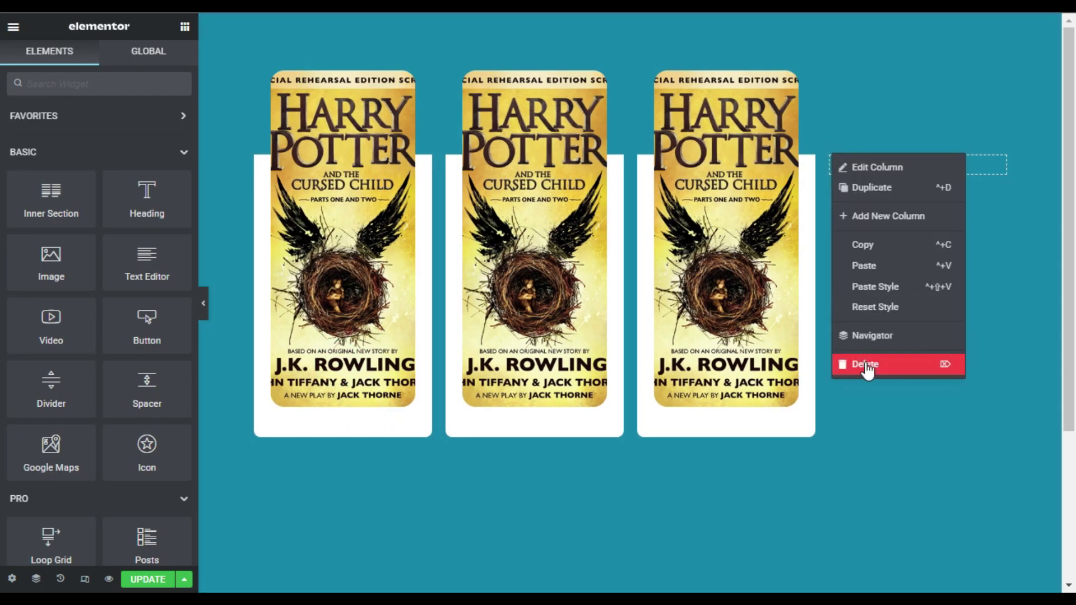
{"action": "left_click", "coordinate": [866, 366]}
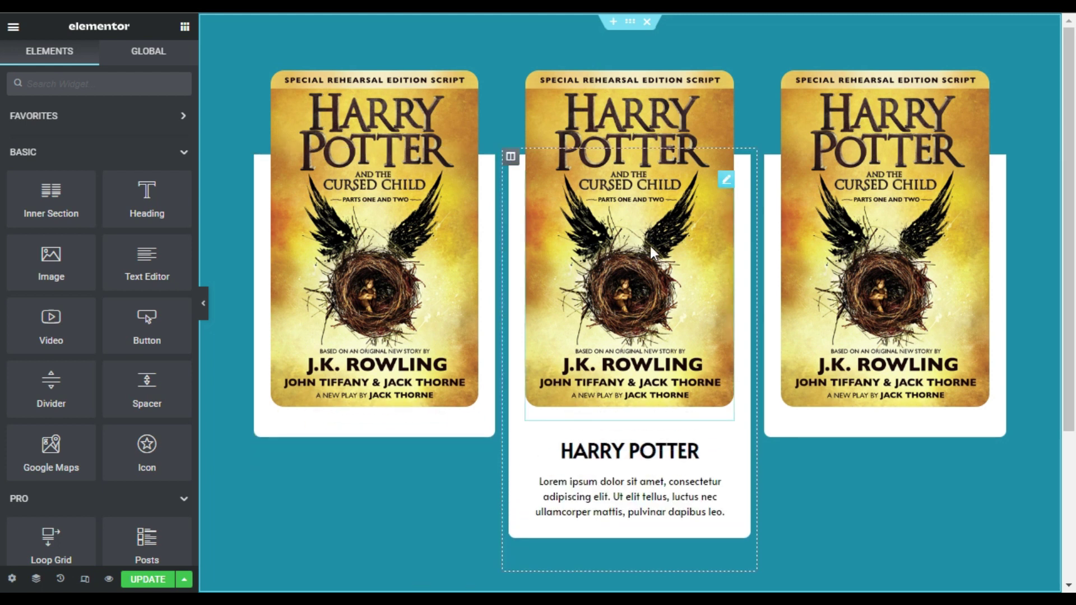
- Replace the middle card's book image with the Only Words cover from the media library
{"action": "left_click", "coordinate": [672, 246]}
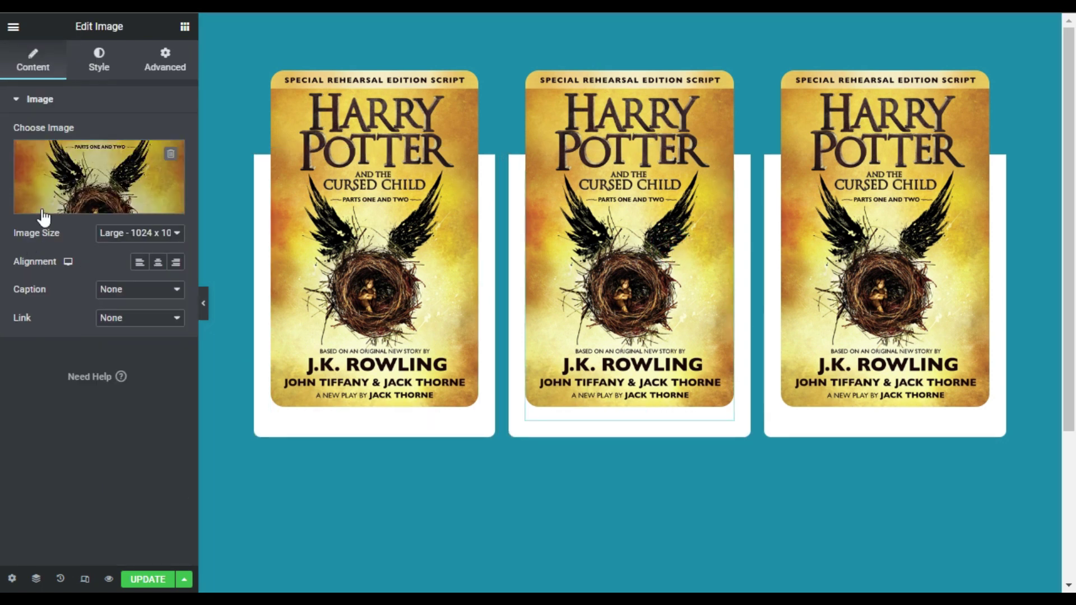
{"action": "left_click", "coordinate": [43, 212]}
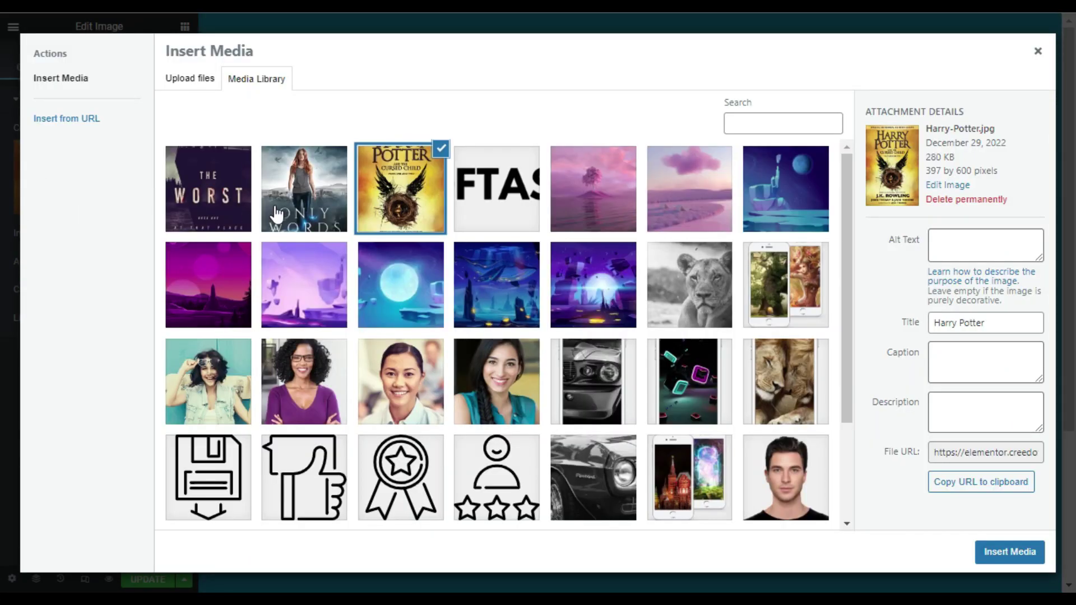
{"action": "left_click", "coordinate": [277, 212]}
{"action": "left_click", "coordinate": [1032, 560]}
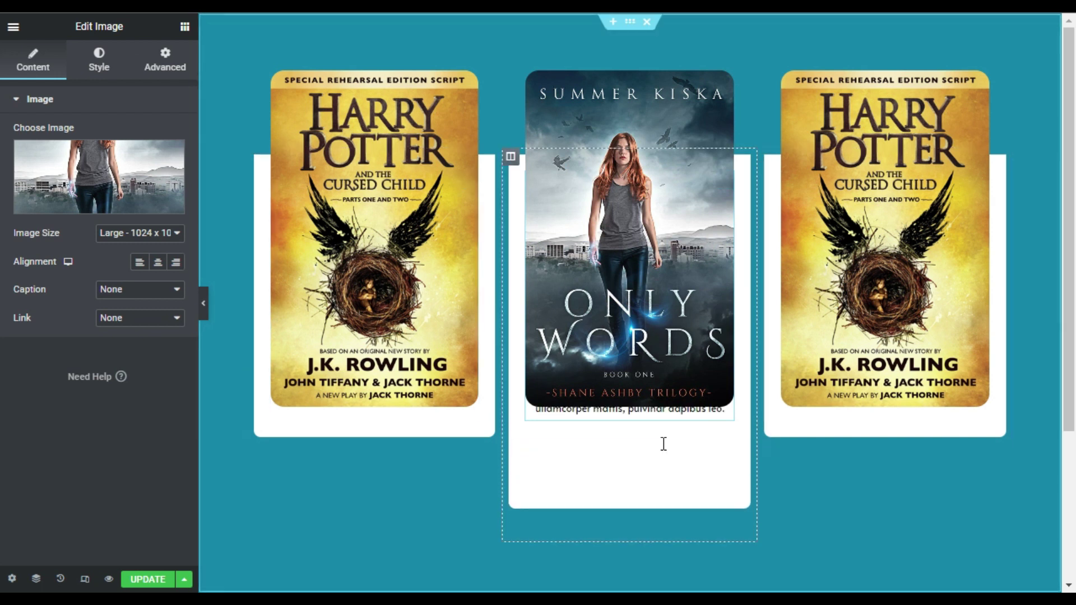
- Change the middle card's heading from HARRY POTTER to OLNY WORDS
{"action": "left_click", "coordinate": [724, 442]}
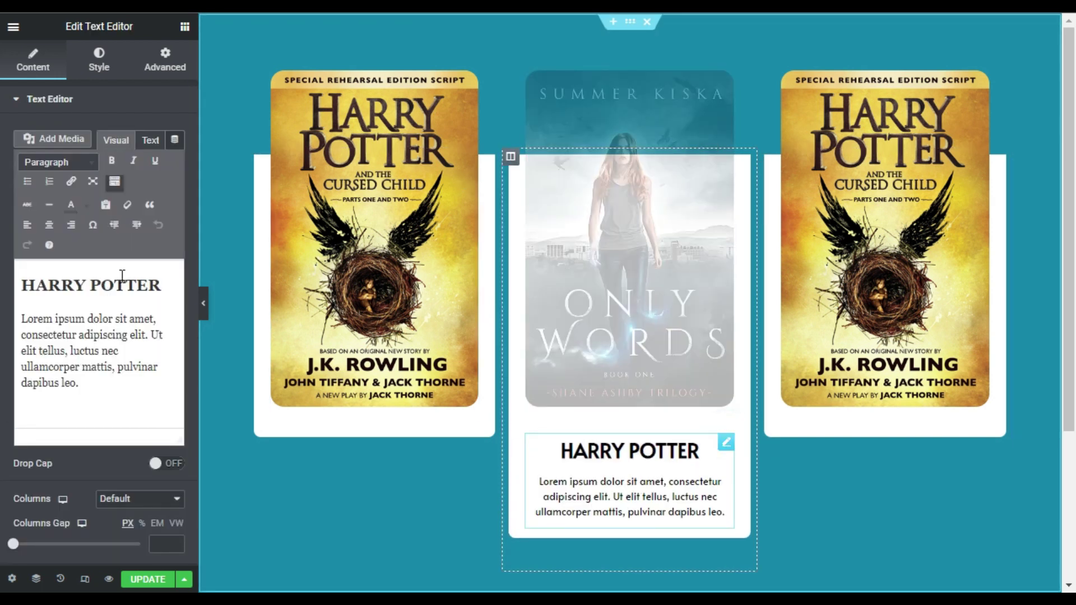
{"action": "left_click_drag", "start_coordinate": [160, 287], "coordinate": [23, 288]}
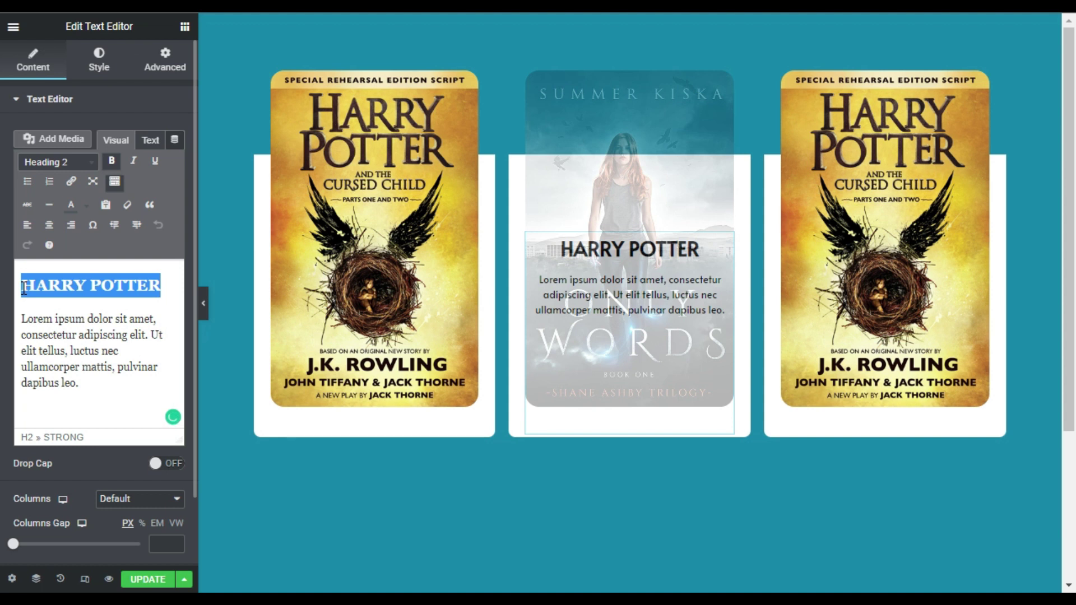
{"action": "type", "text": "OLNY WORDS"}
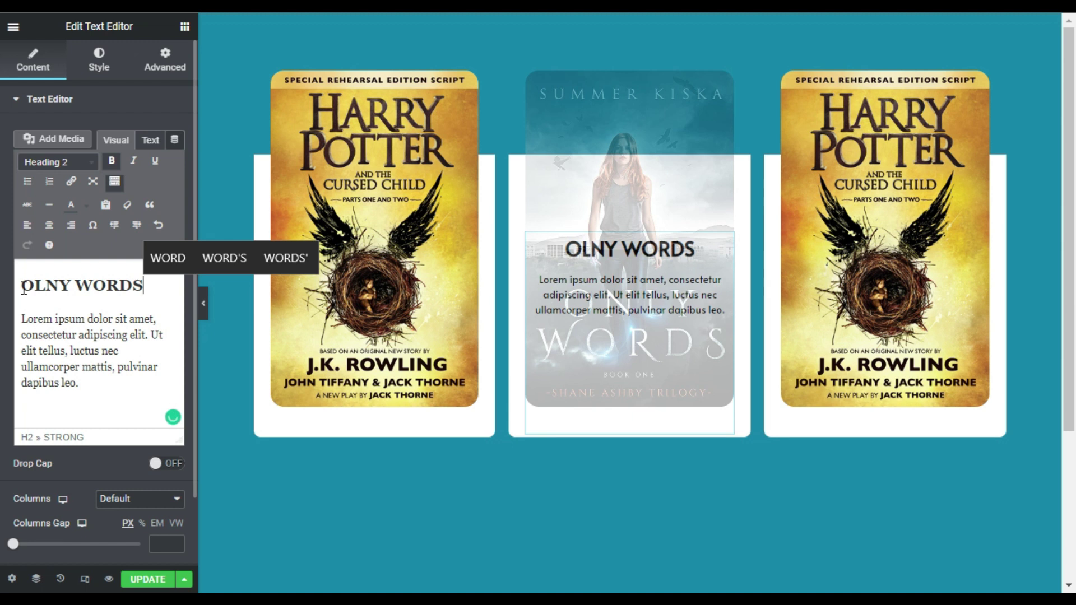
- Replace the third card's book image with The Worst cover from the media library
{"action": "left_click", "coordinate": [877, 202]}
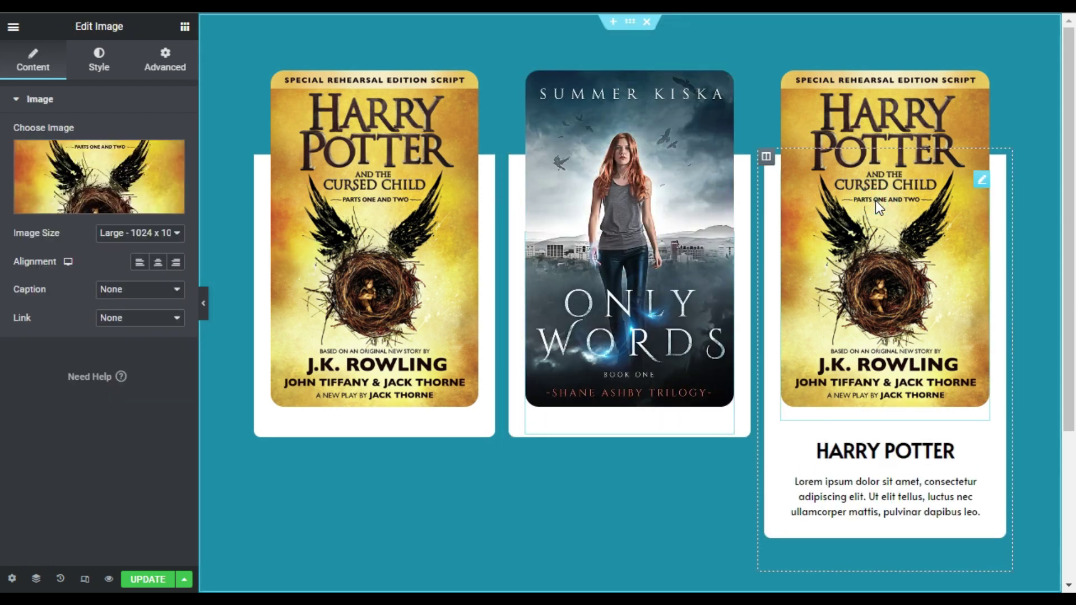
{"action": "left_click", "coordinate": [39, 209]}
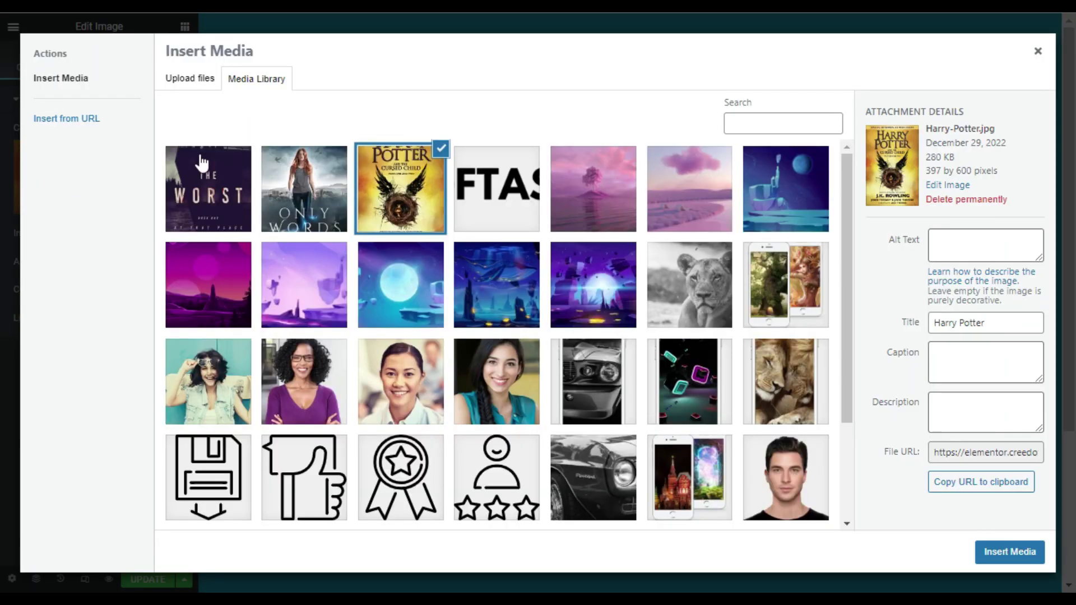
{"action": "left_click", "coordinate": [201, 163]}
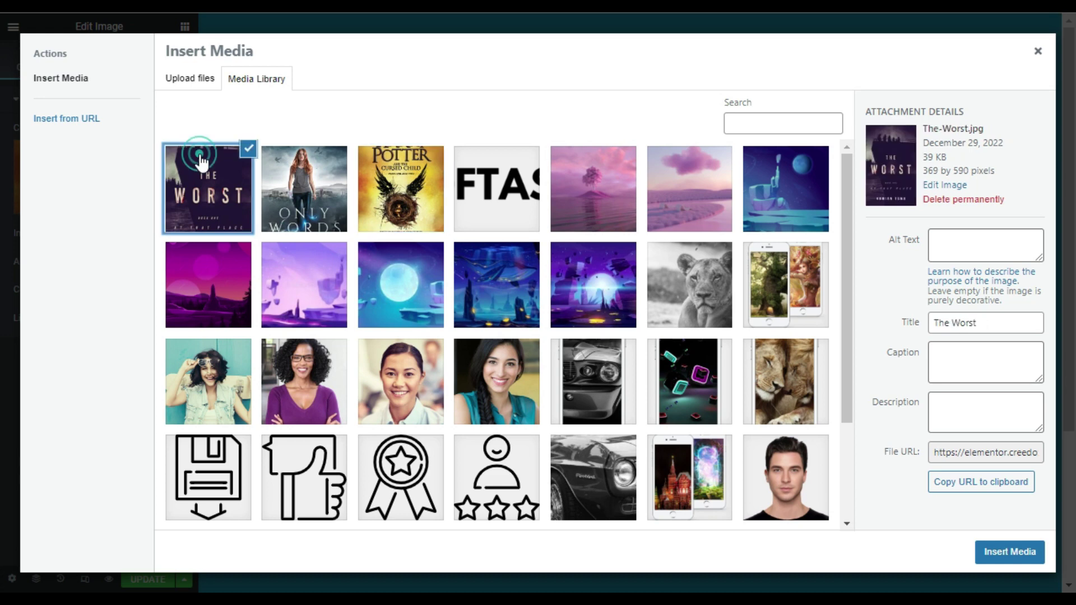
{"action": "left_click", "coordinate": [999, 555]}
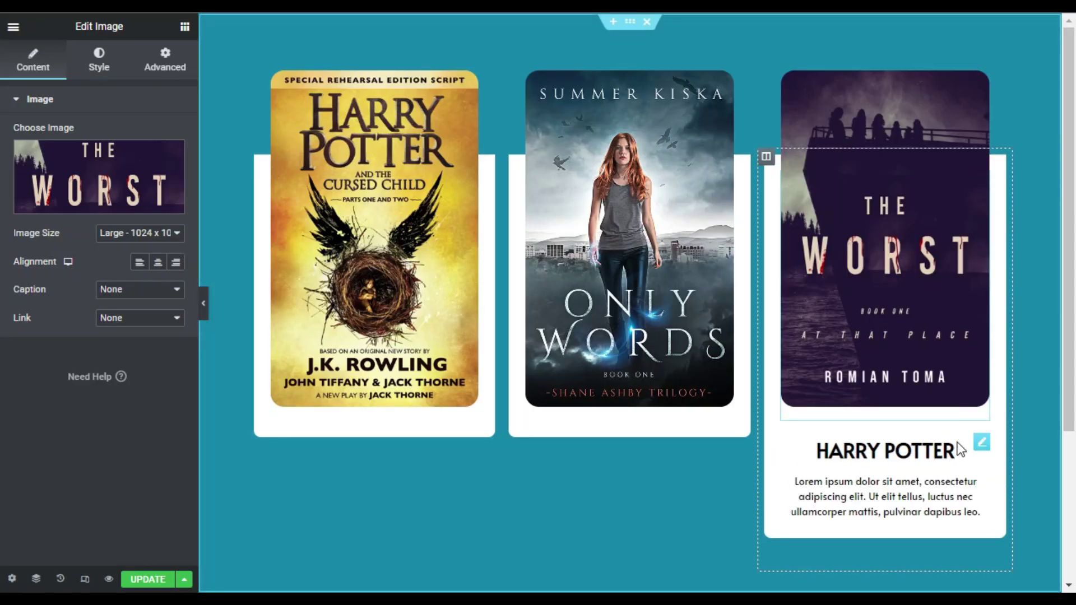
- Change the third card's heading from HARRY POTTER to THE WORST, fixing a typo
{"action": "left_click", "coordinate": [981, 443]}
{"action": "left_click_drag", "start_coordinate": [163, 292], "coordinate": [22, 290]}
{"action": "type", "text": "T"}
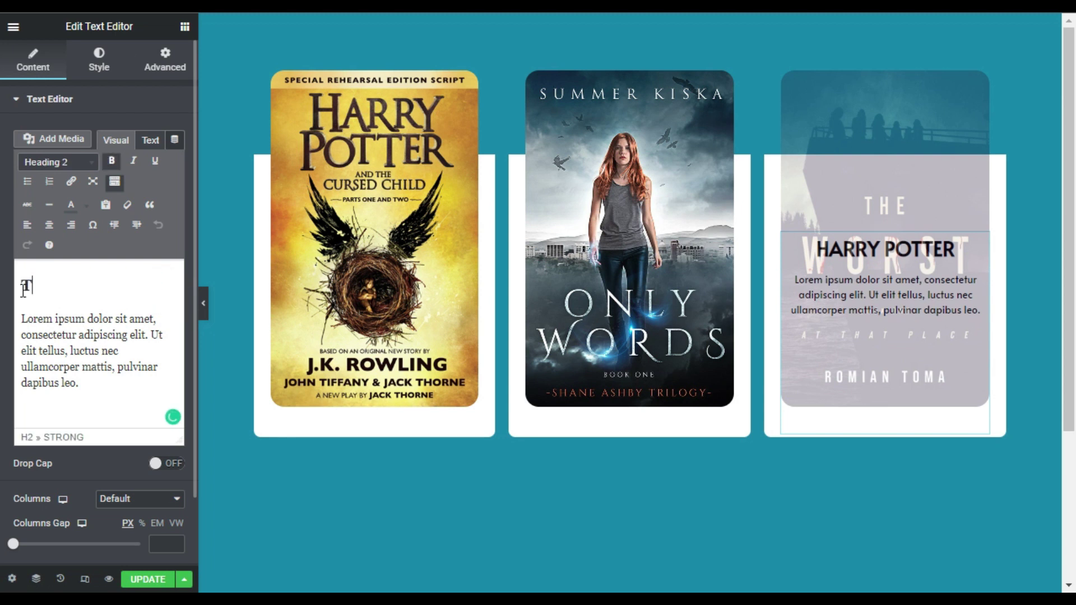
{"action": "type", "text": "HE WORT"}
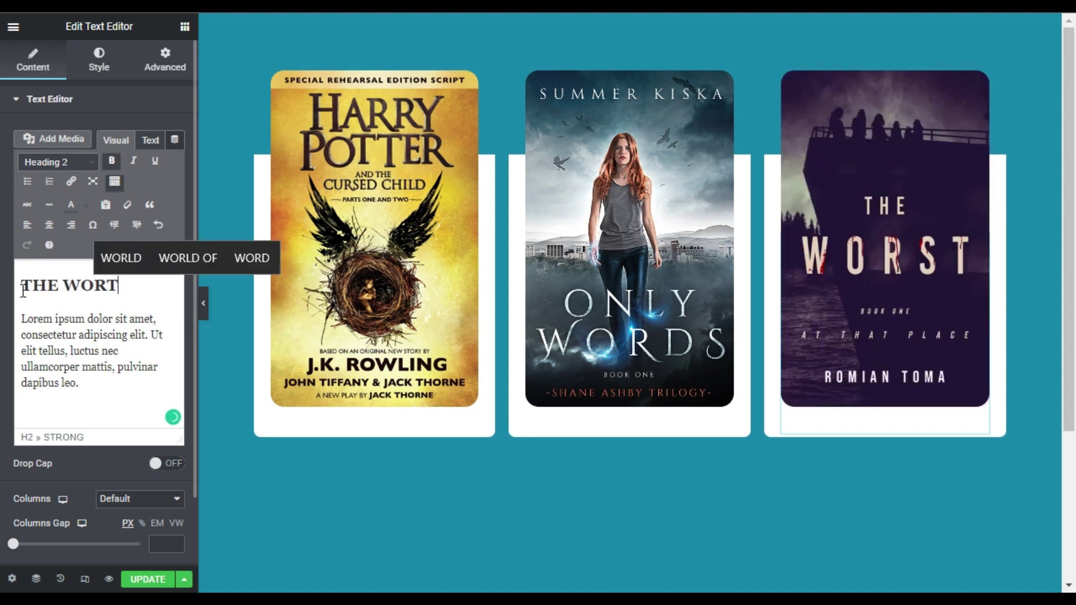
{"action": "type", "text": "S"}
{"action": "key", "text": "BackSpace"}
{"action": "key", "text": "BackSpace"}
{"action": "type", "text": "ST"}
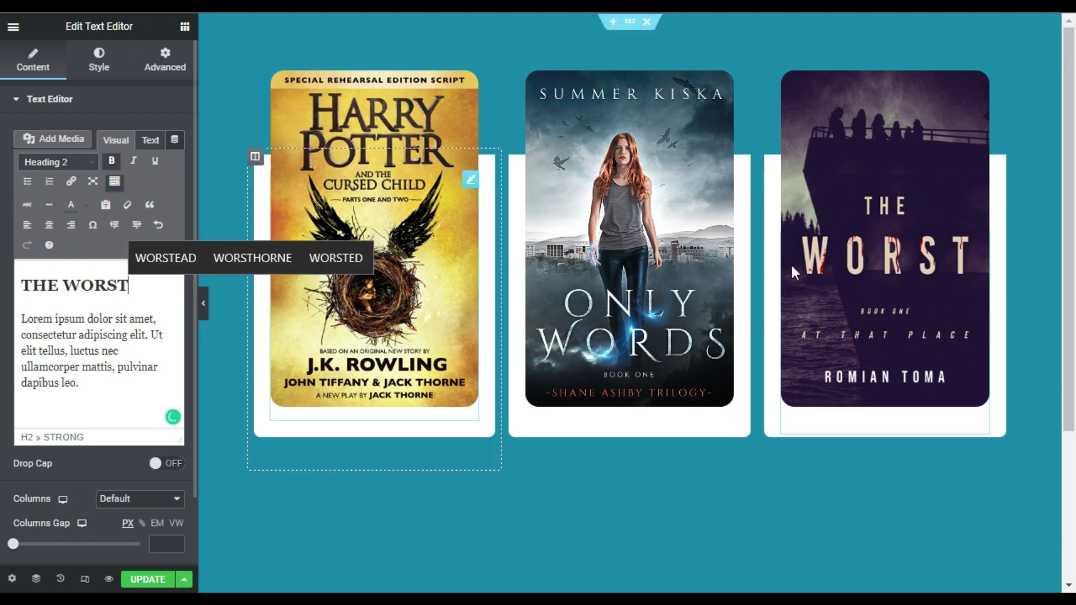